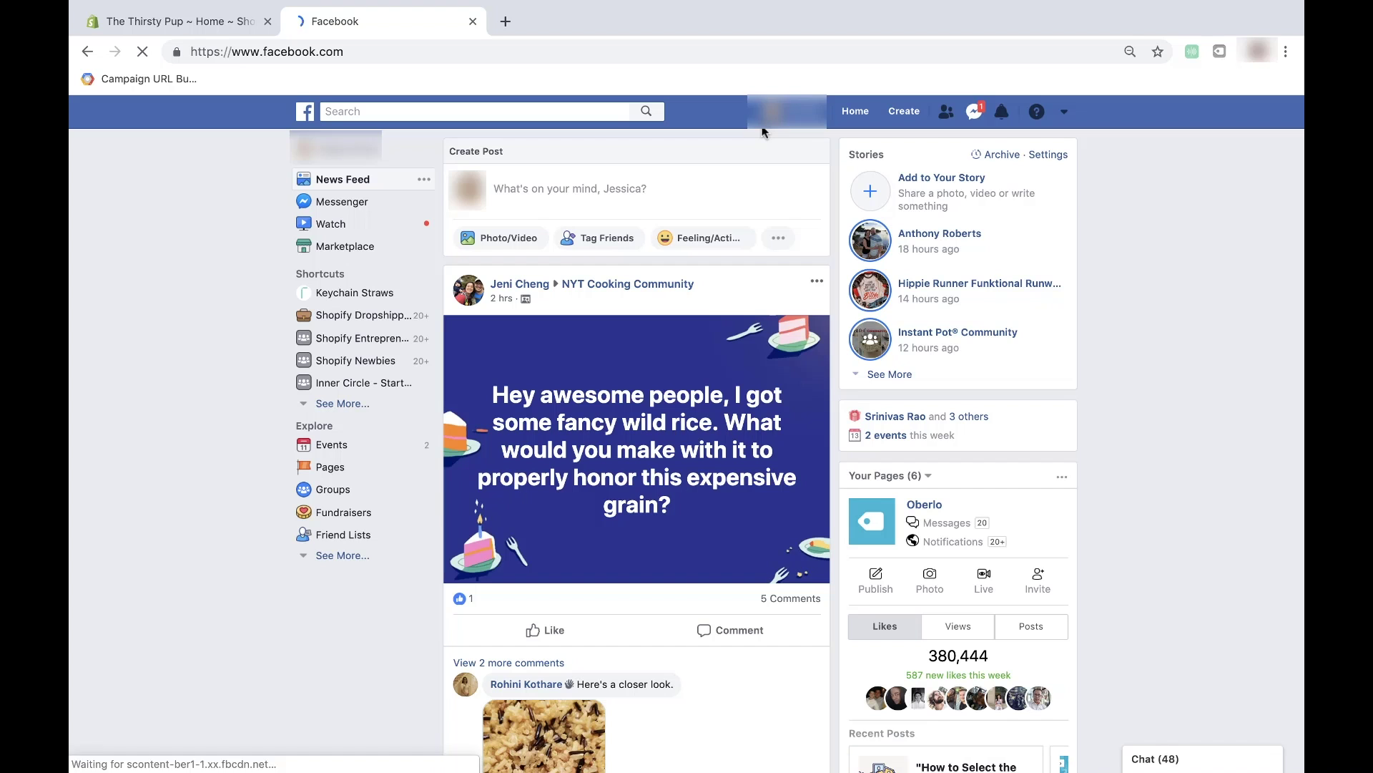
Step: Open Ads Manager from the Explore shortcuts and go to the Events Manager Pixels page
click(350, 555)
click(350, 602)
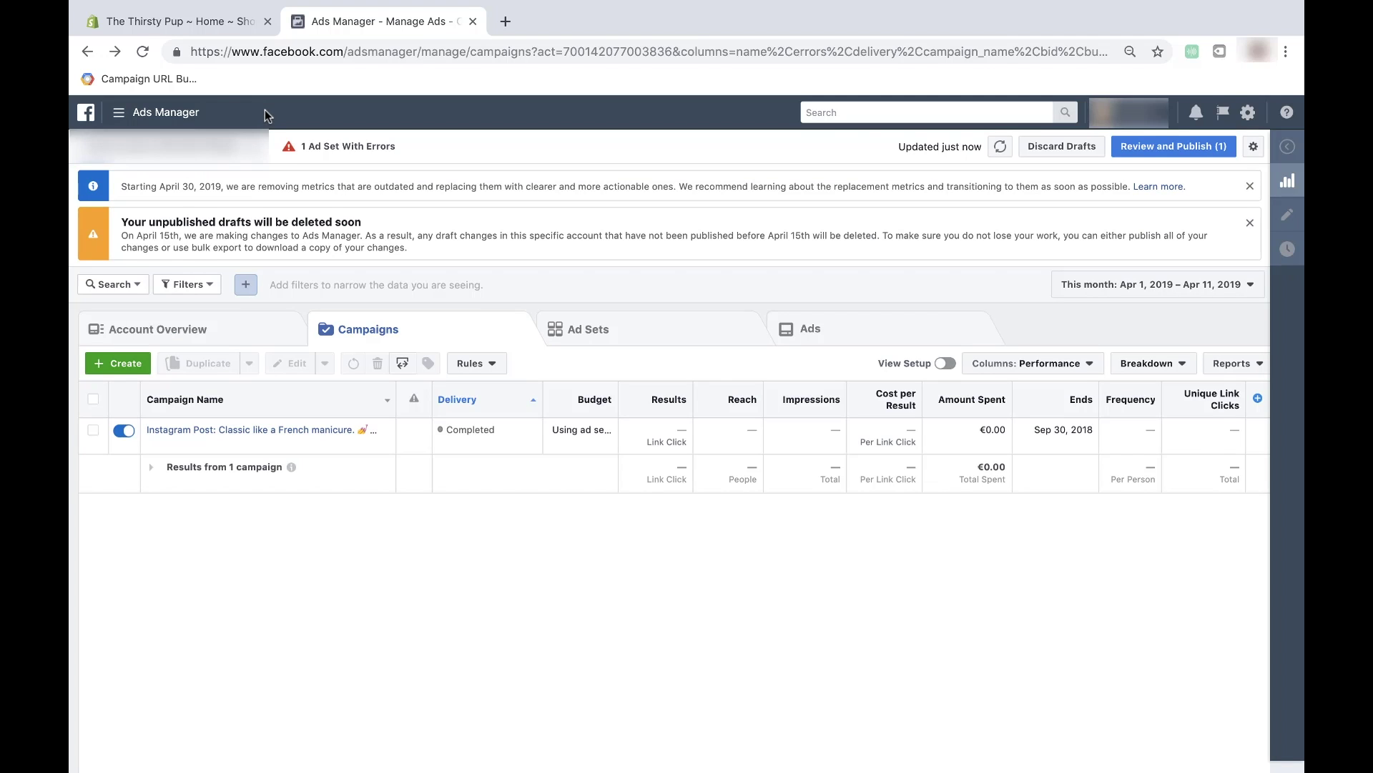
click(121, 114)
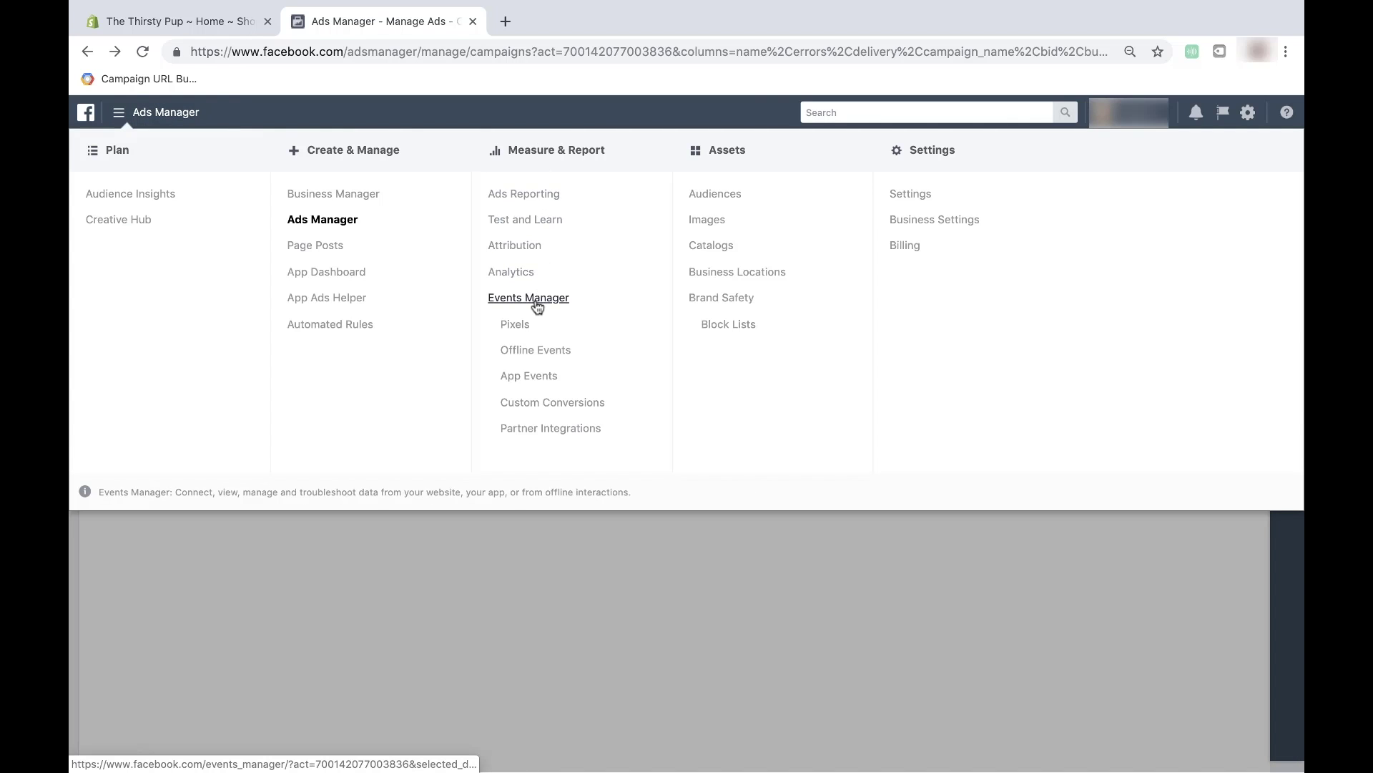
click(516, 325)
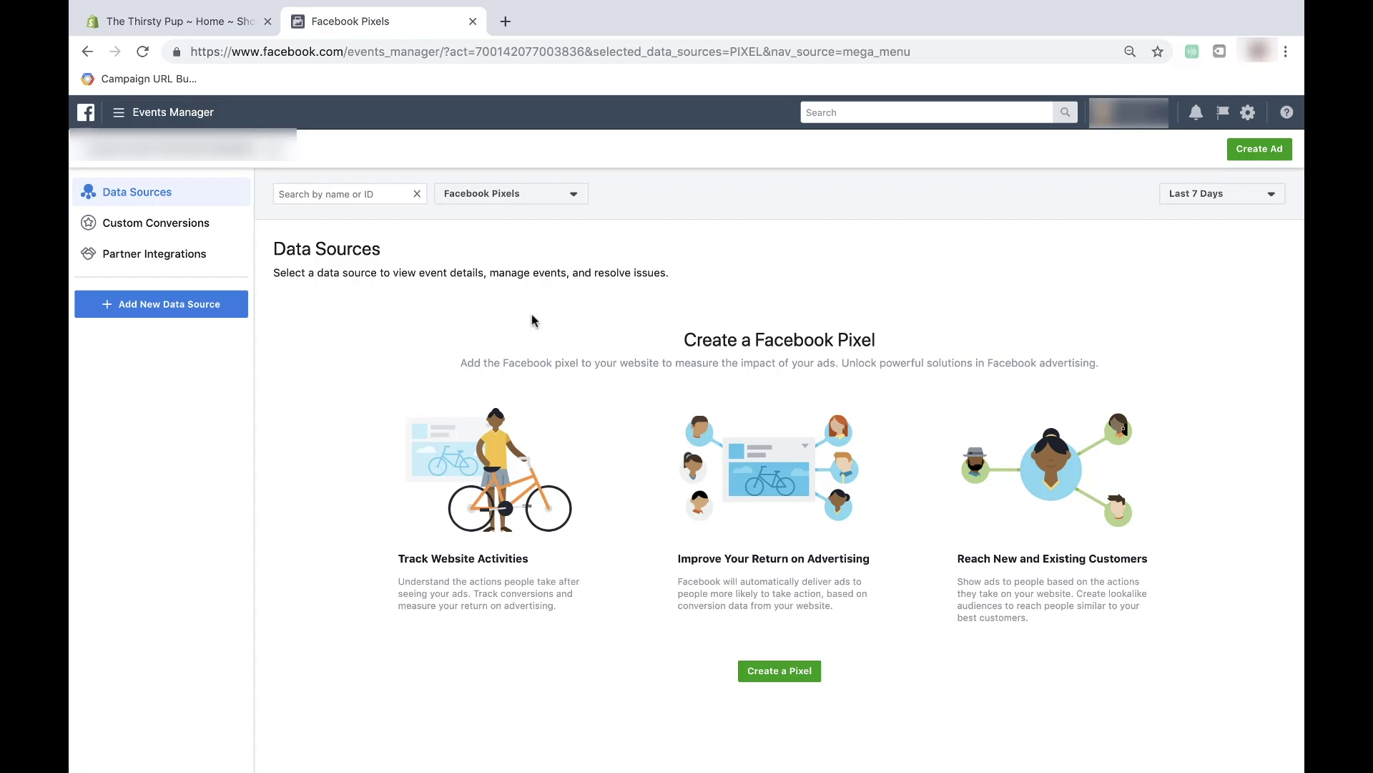
Step: Create a new pixel named 'The Thirsty Pup Pixel'
click(780, 671)
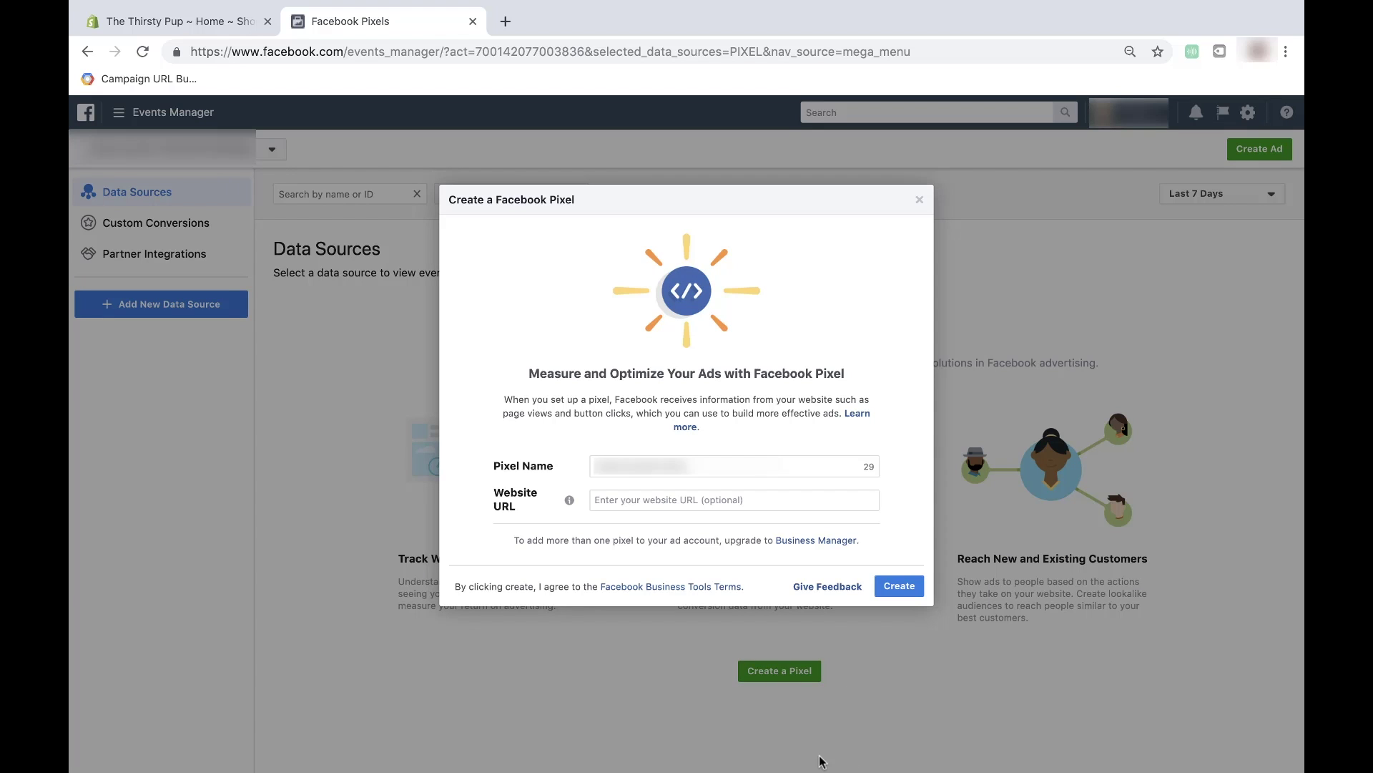
key(Tab)
text(The )
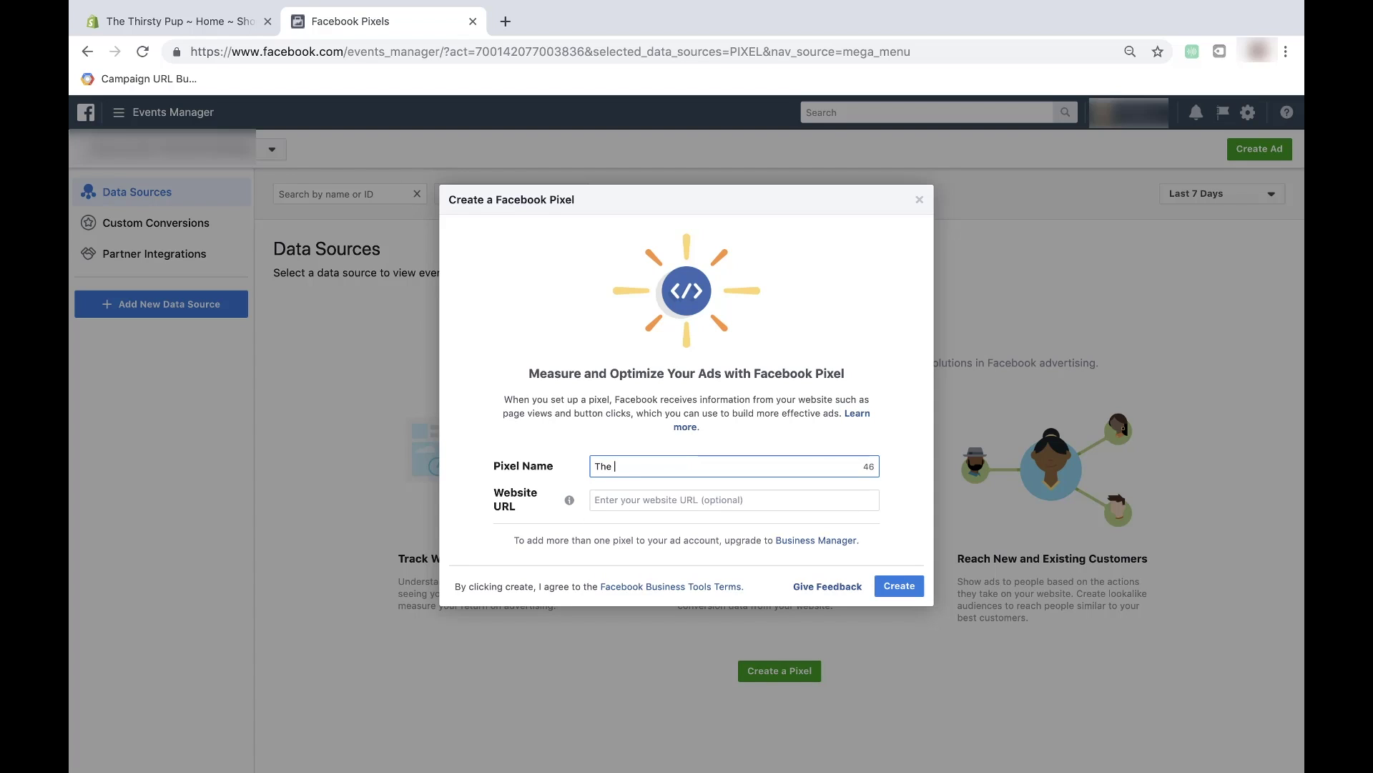
text(Thirsty Pup Pixel)
click(900, 581)
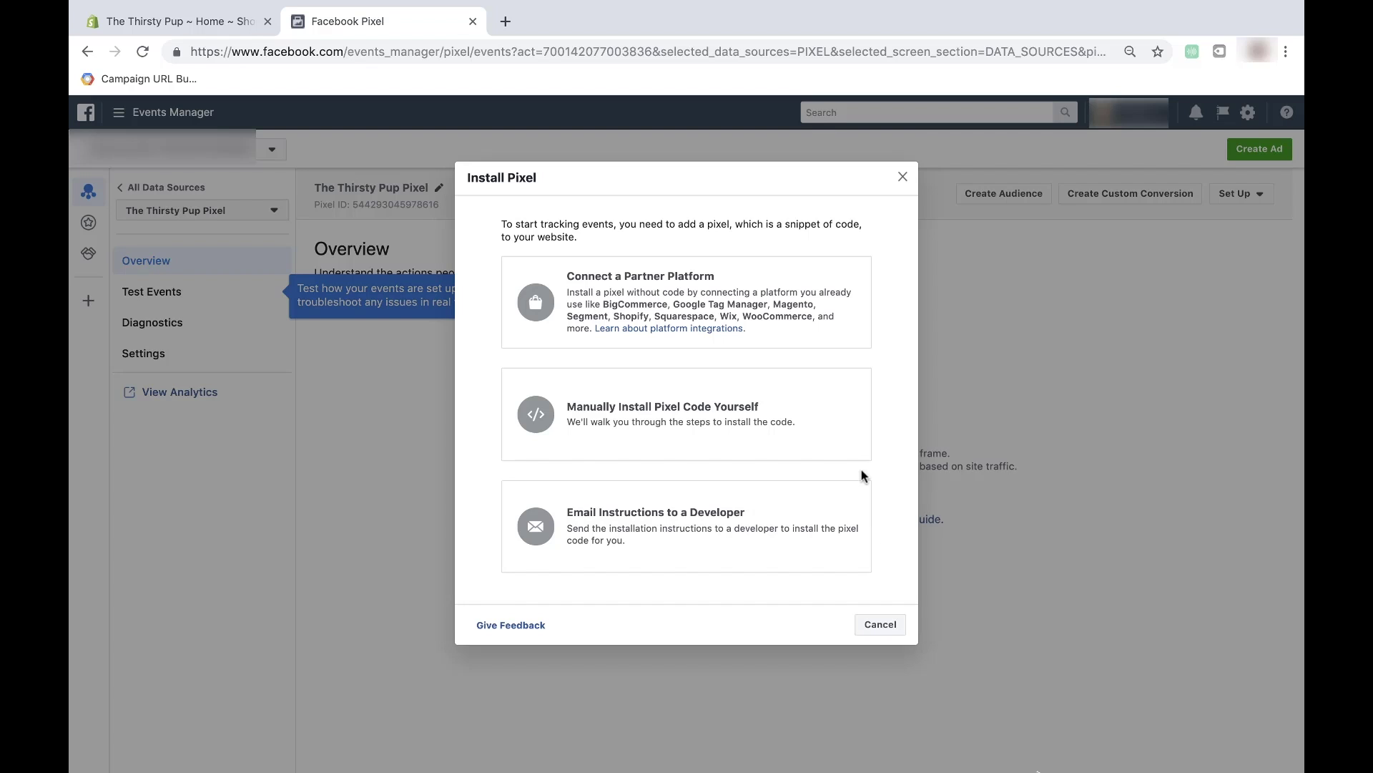
Step: Choose Shopify as the partner platform to connect, checking the Shopify store admin
click(772, 291)
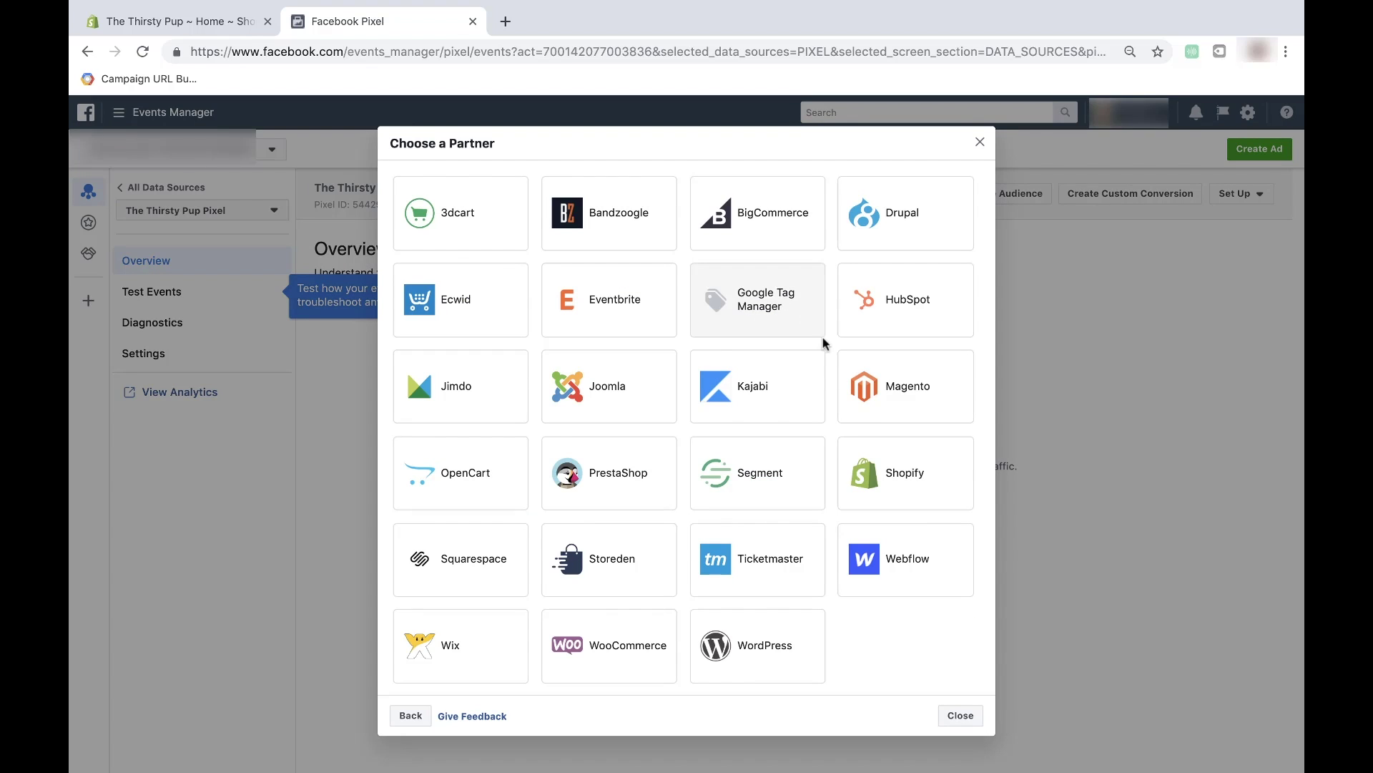
click(917, 487)
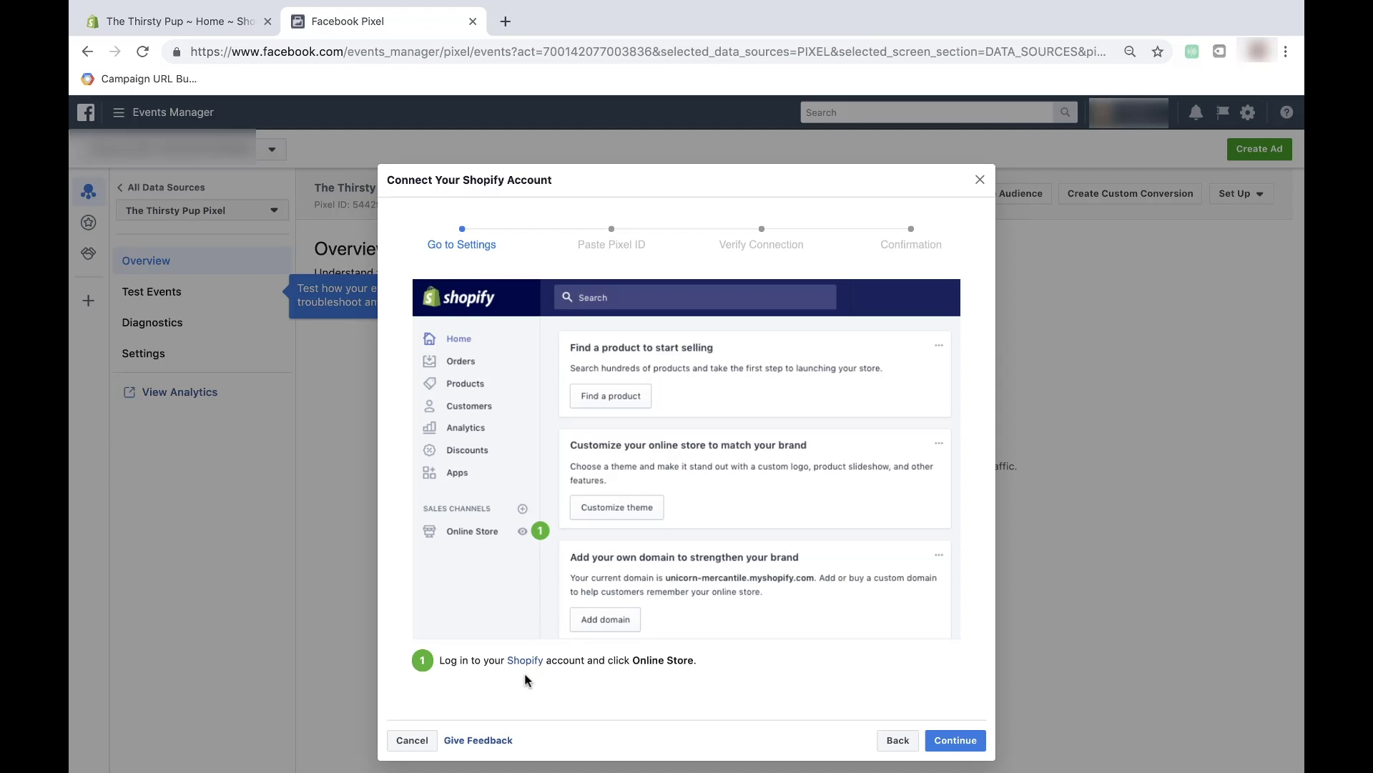
scroll(525, 679, down, 1)
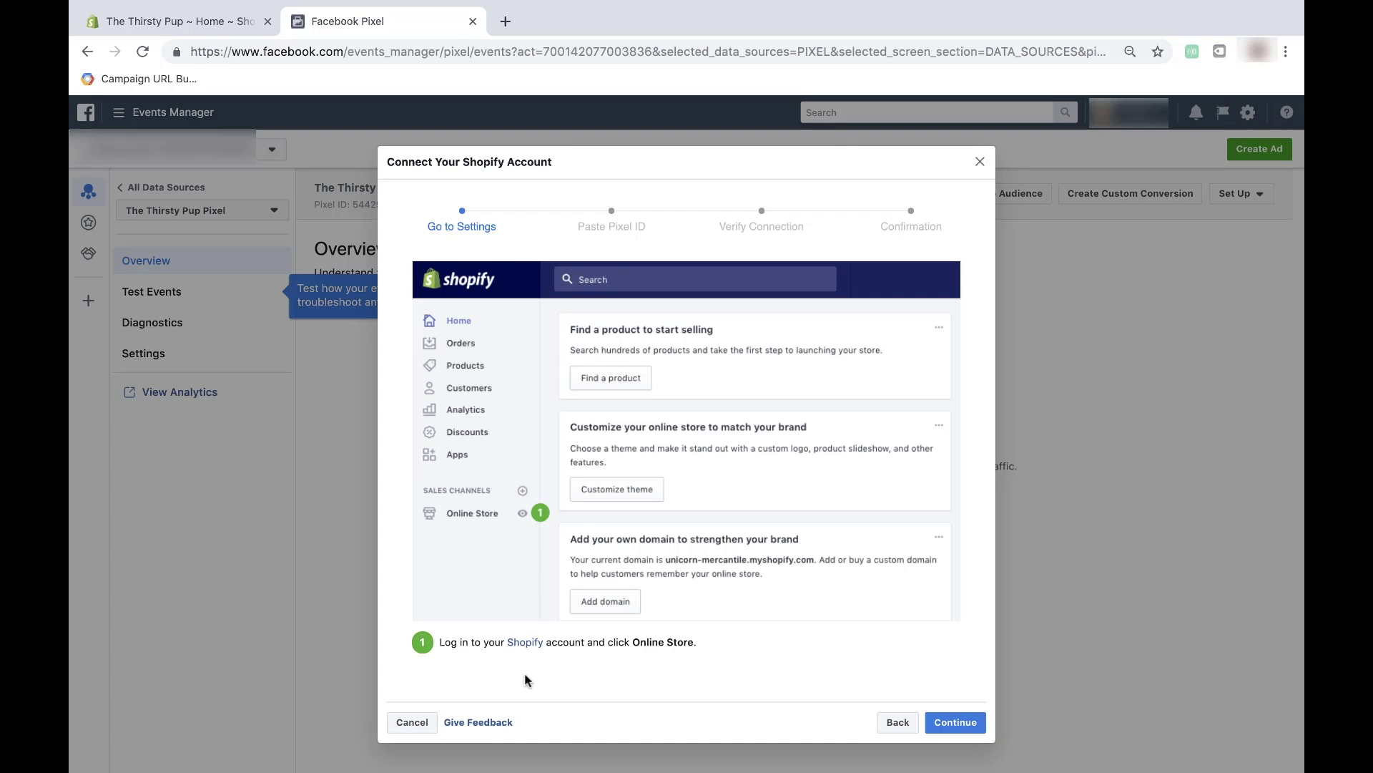
click(154, 27)
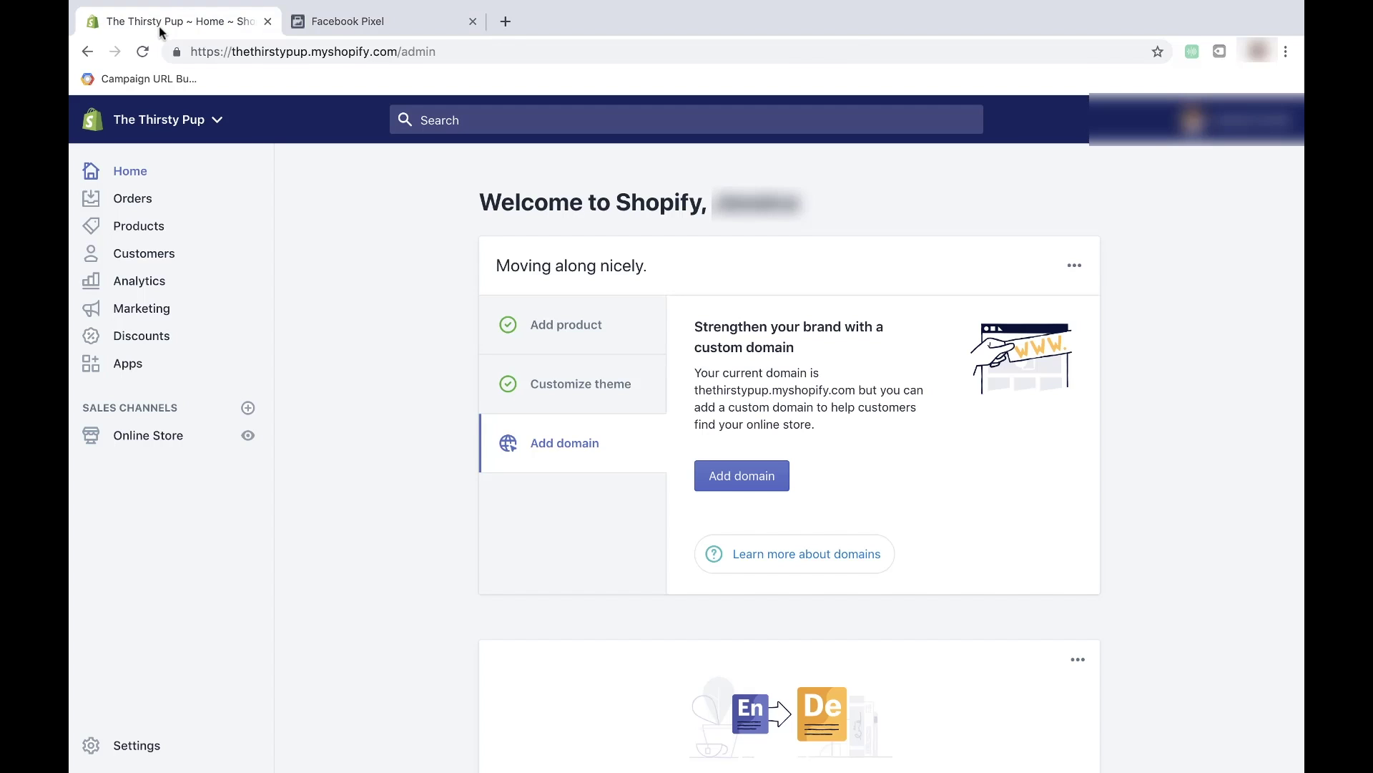
Step: Advance the Shopify guide to Paste Pixel ID and select the pixel ID for copying
key(ctrl+Tab)
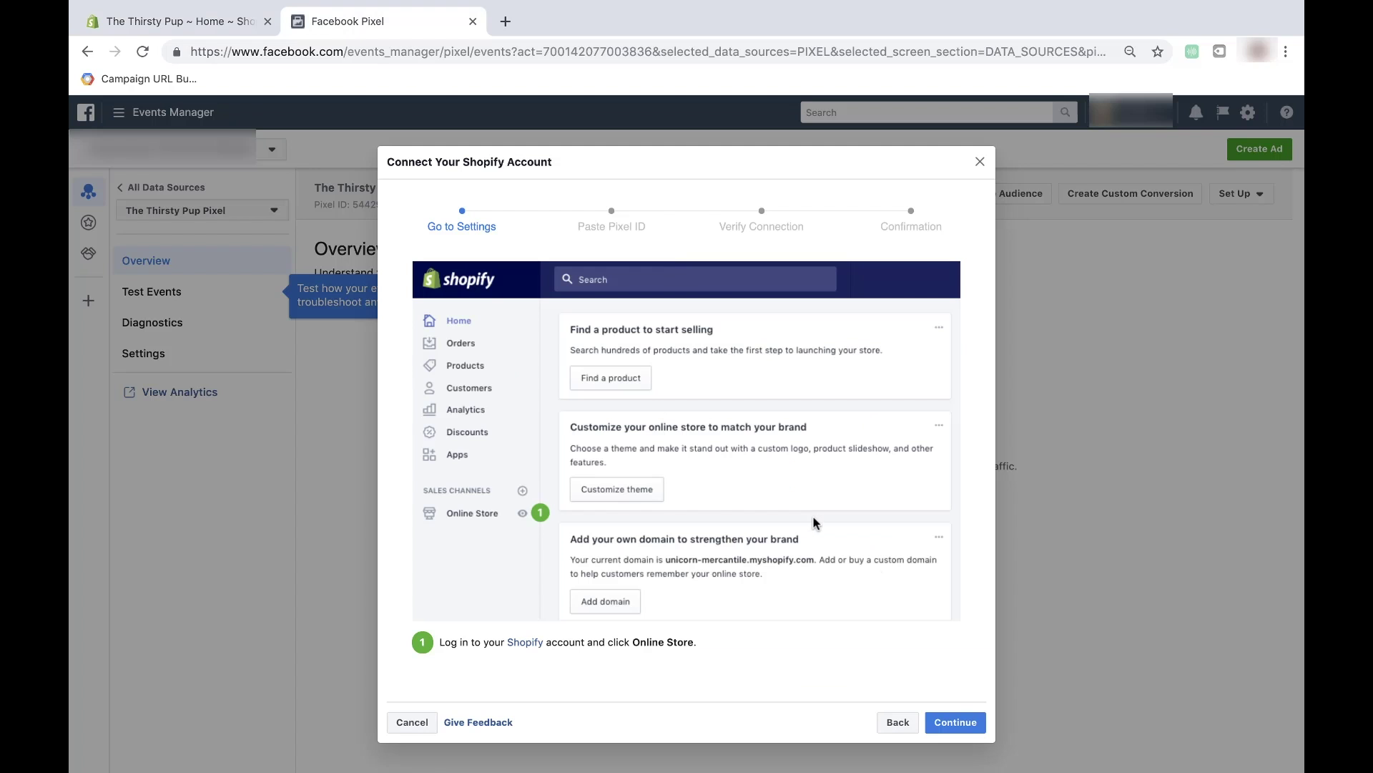
click(955, 723)
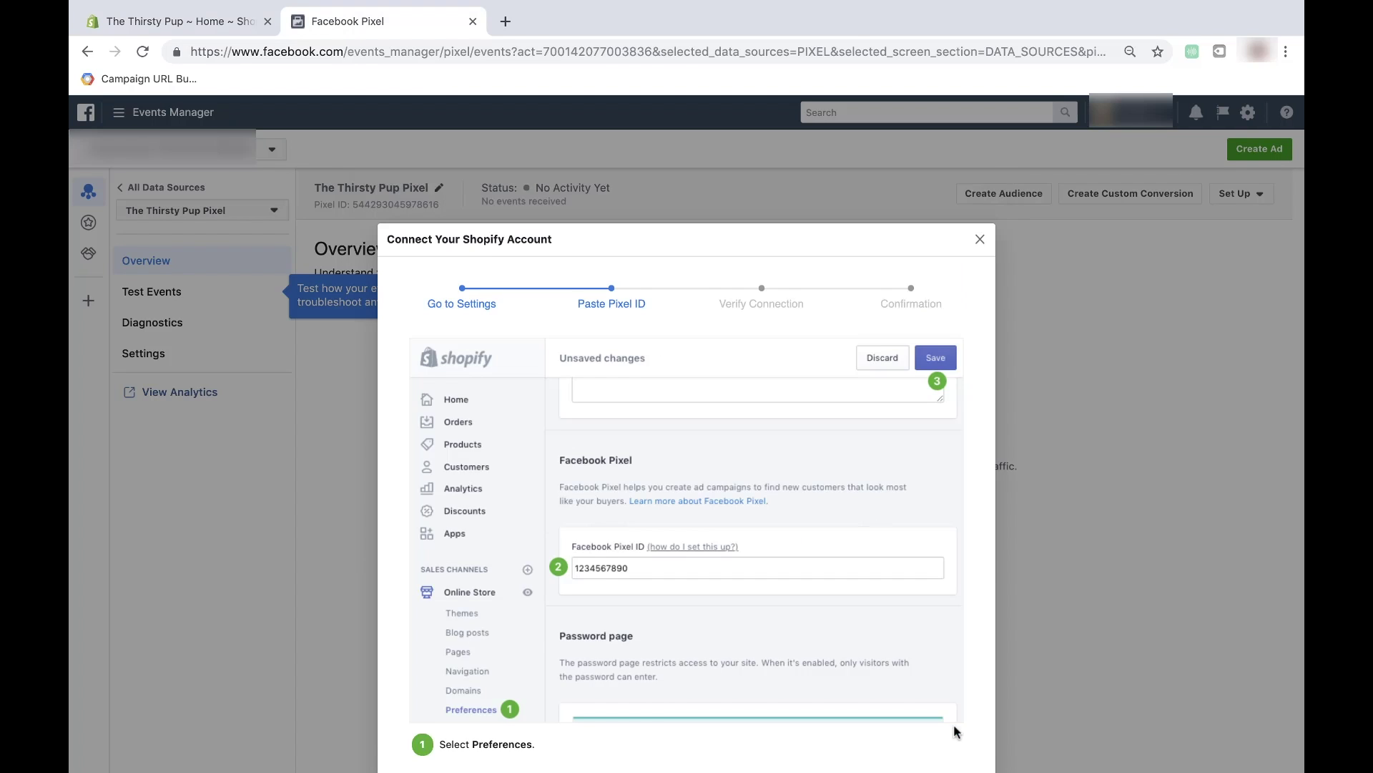
scroll(741, 392, down, 3)
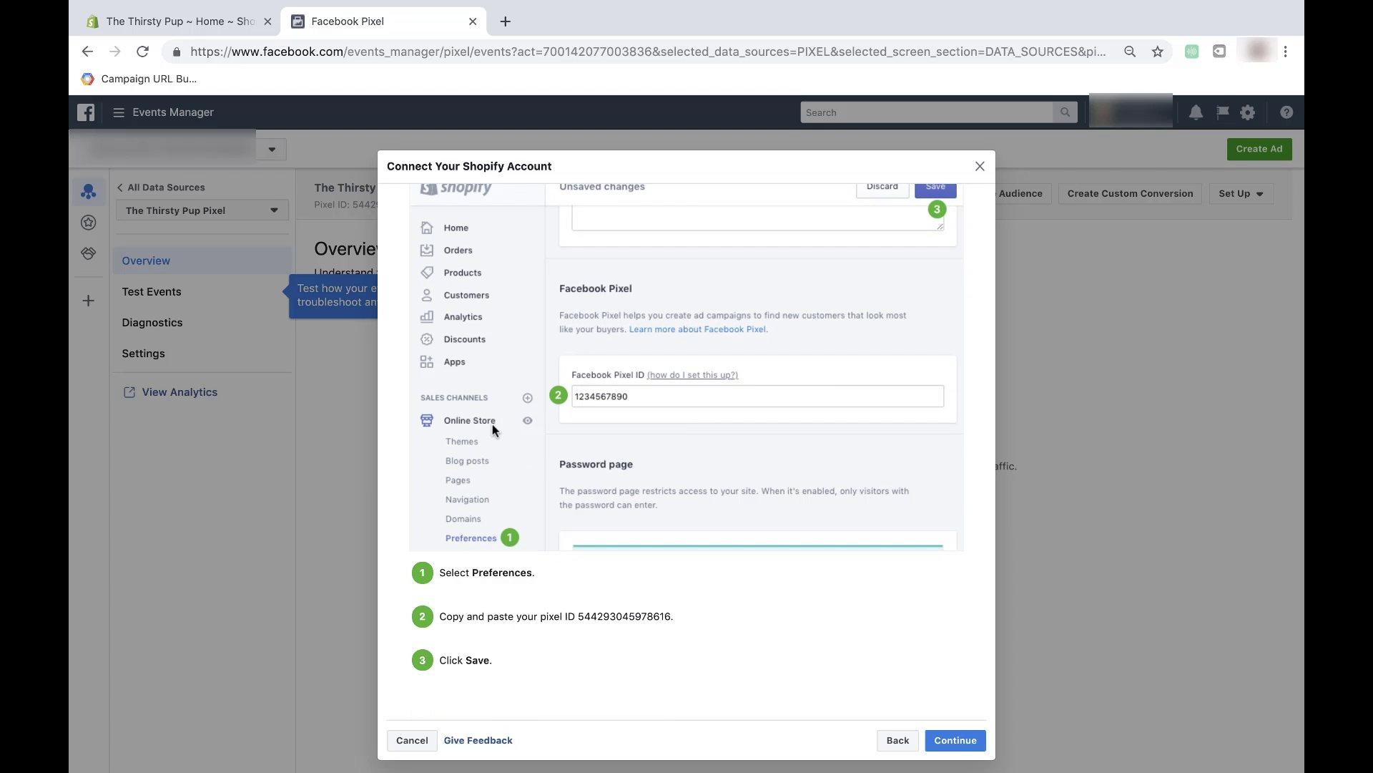
double_click(627, 615)
key(ctrl+c)
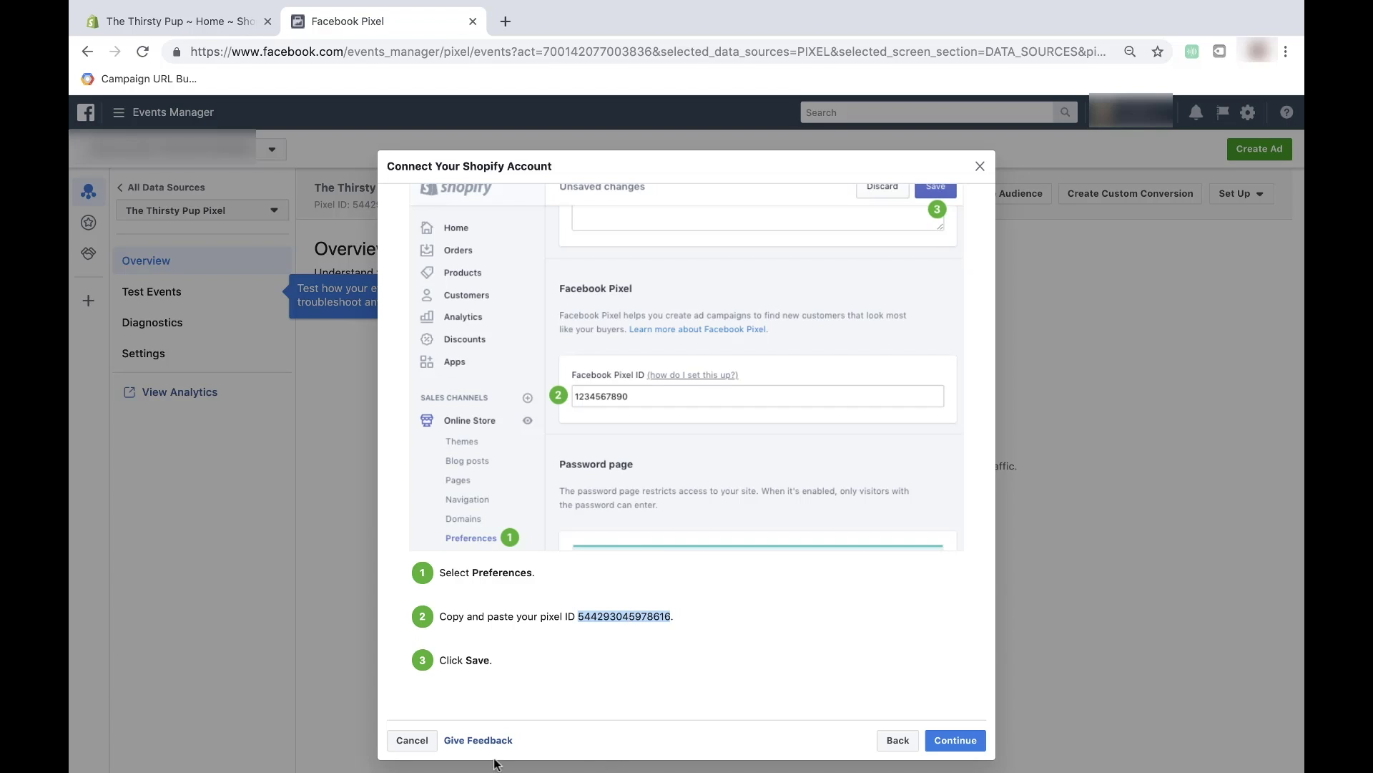
Step: Paste the pixel ID into Shopify's Online Store Preferences Facebook Pixel ID field and save
click(211, 20)
click(159, 437)
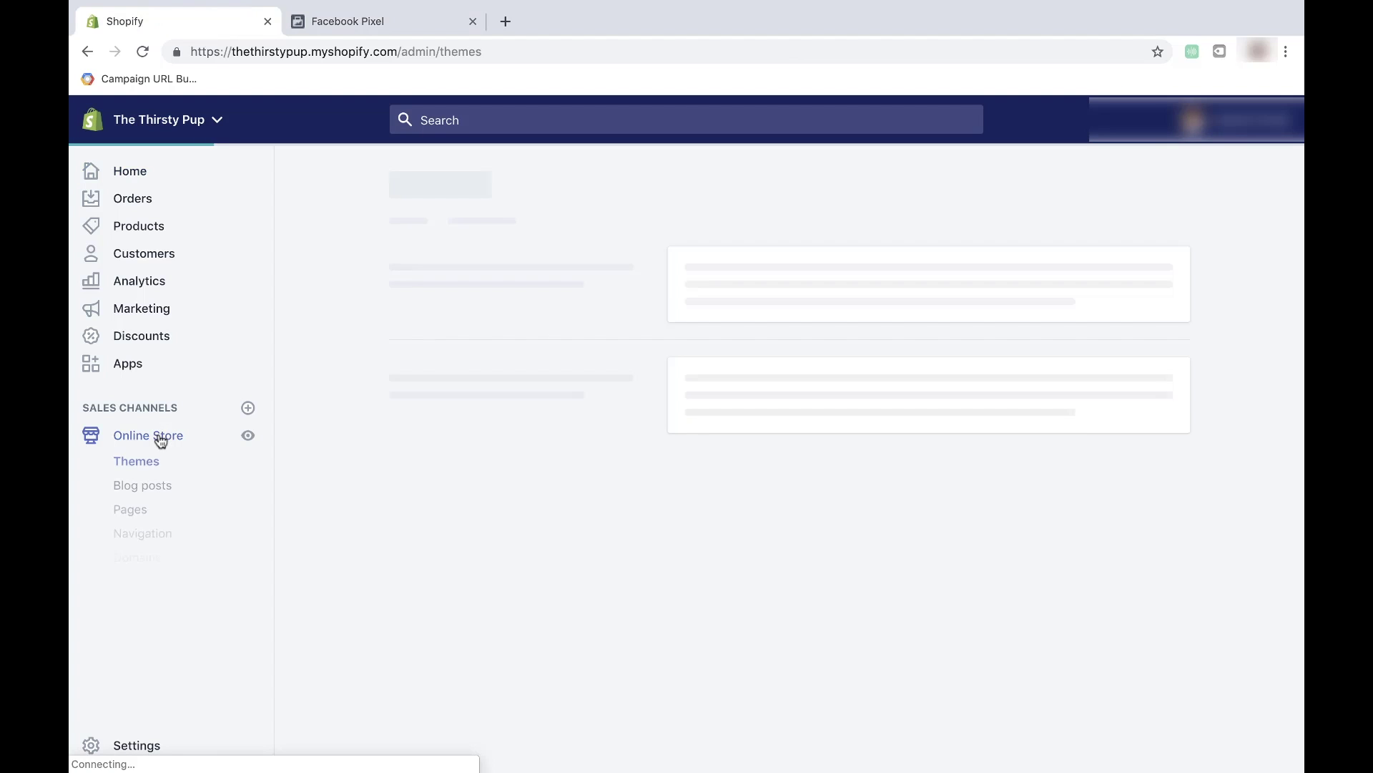
click(147, 582)
scroll(617, 555, down, 6)
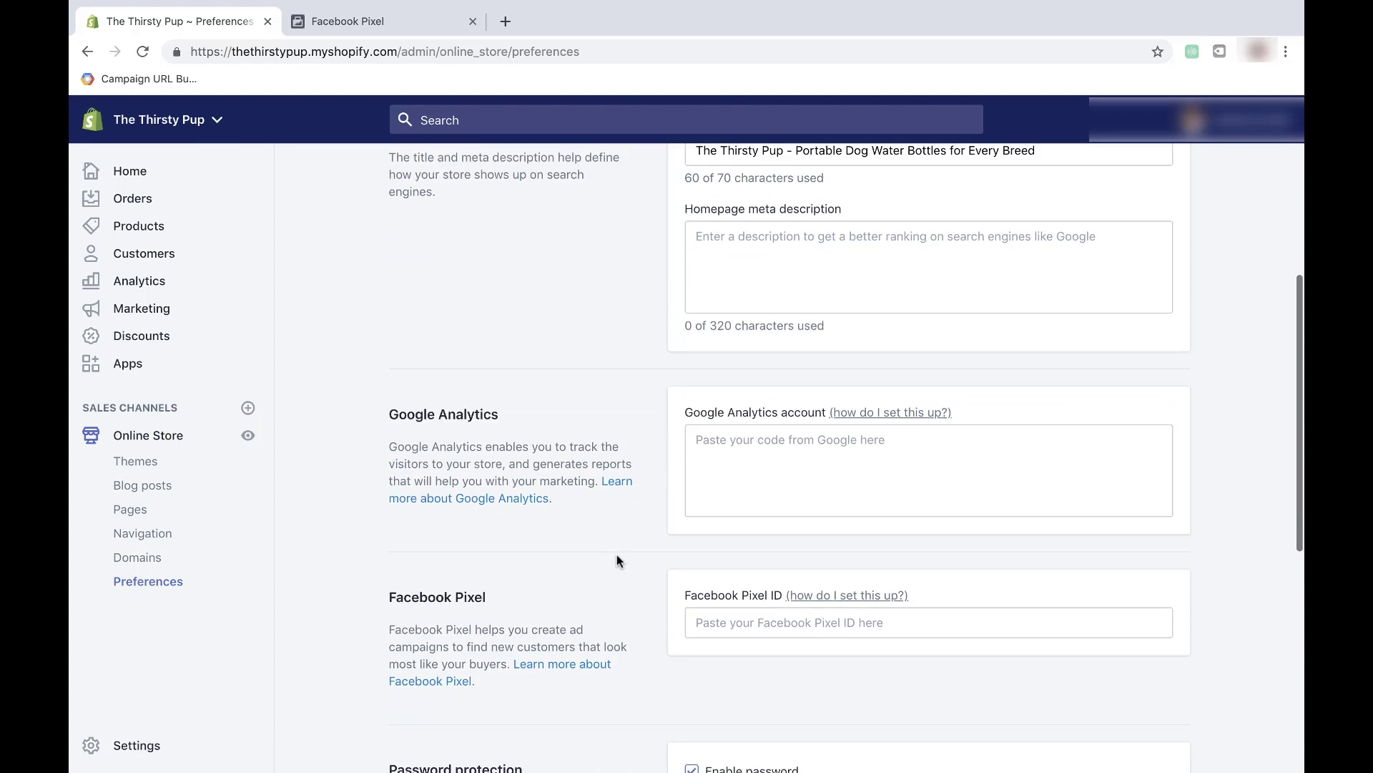
click(734, 466)
key(ctrl+v)
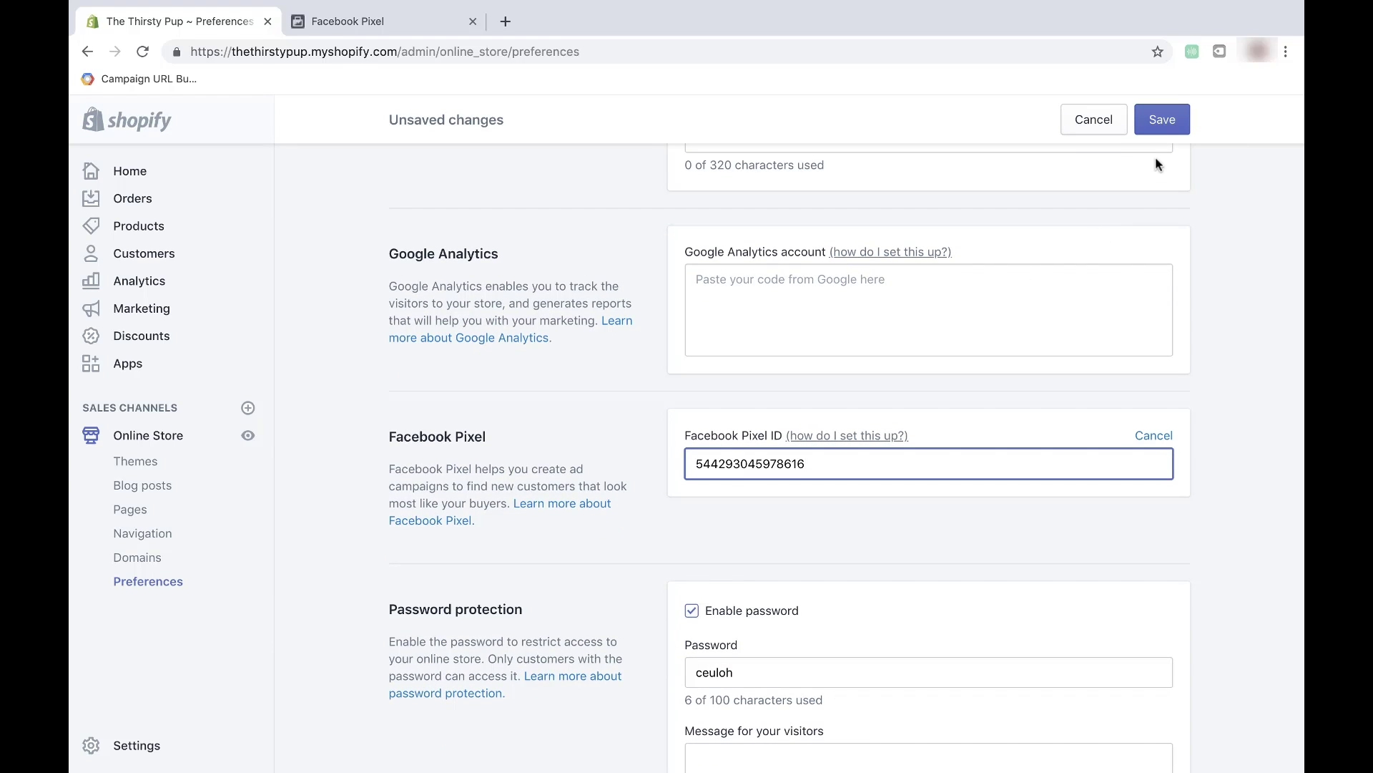
click(1164, 125)
key(ctrl+Tab)
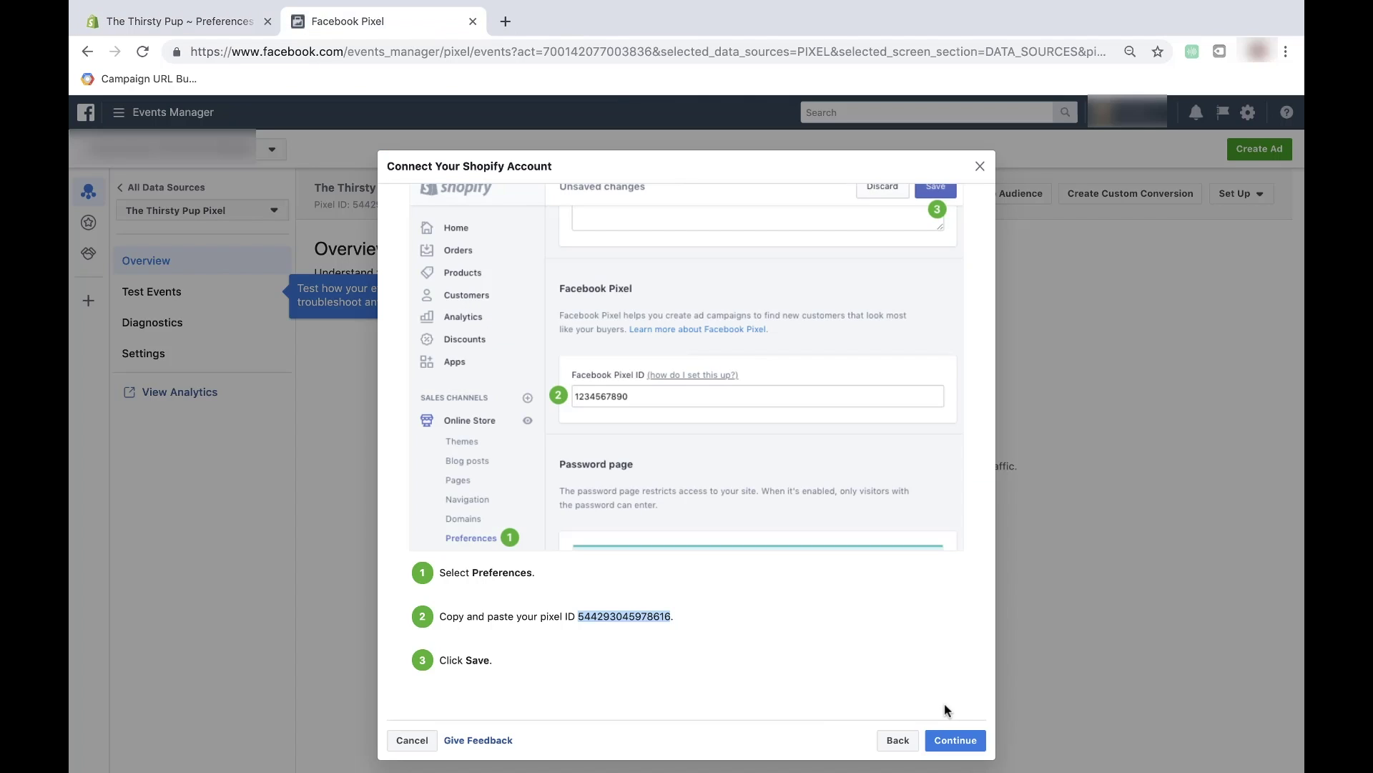
click(956, 740)
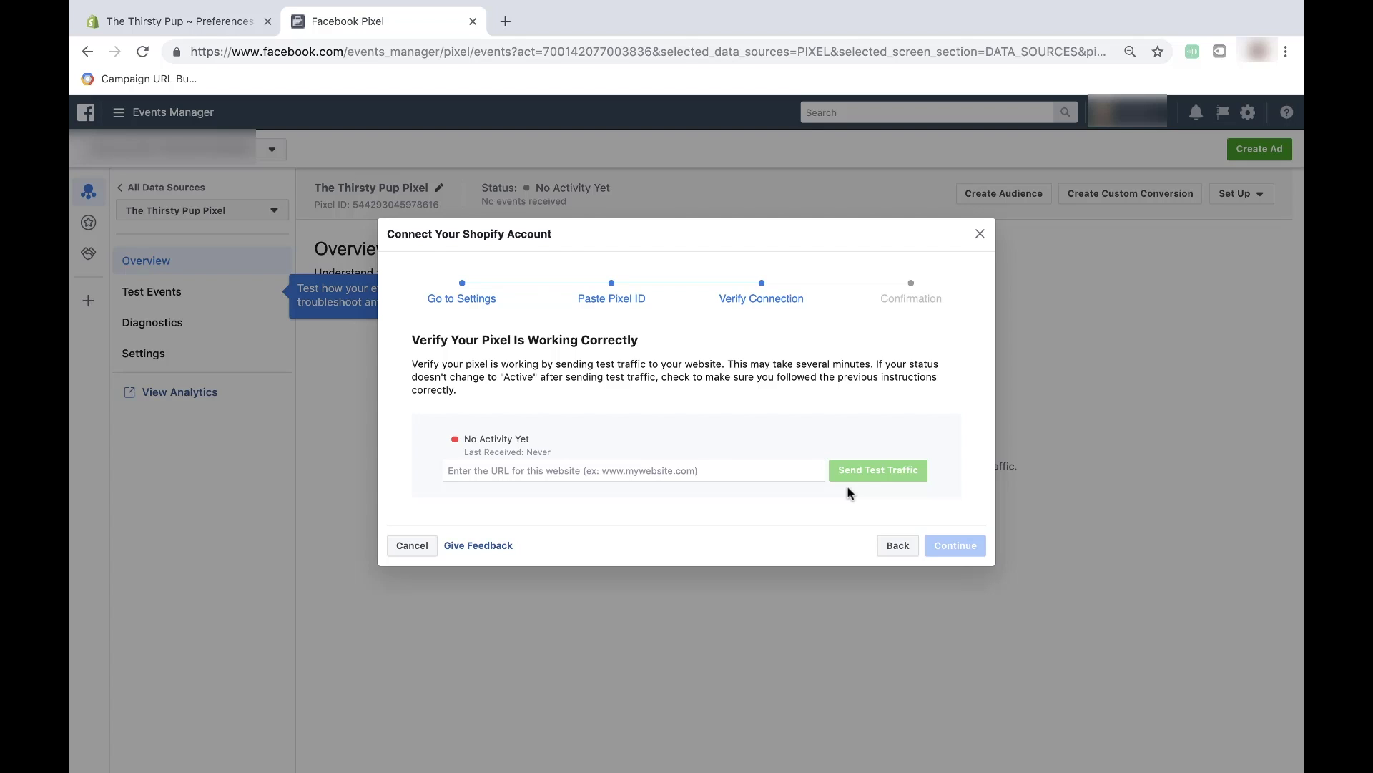
click(851, 473)
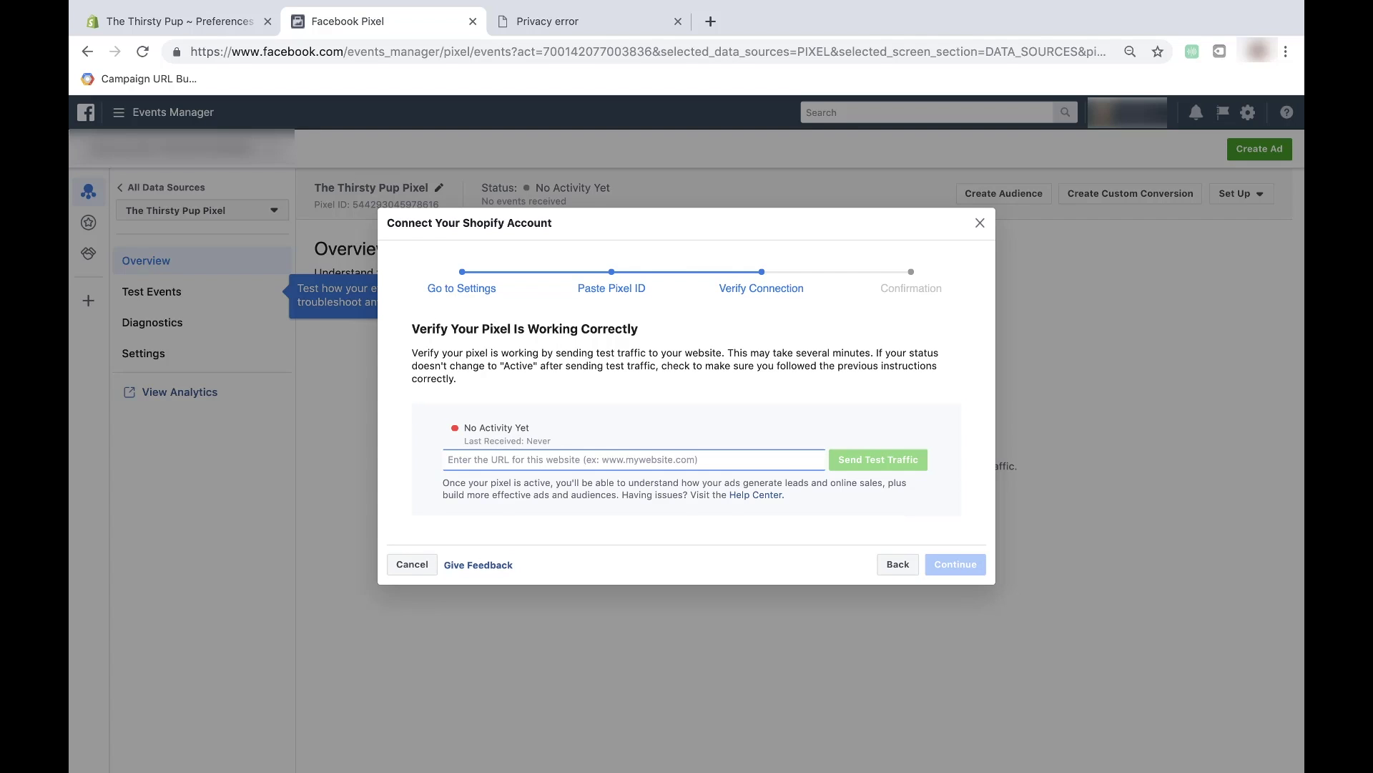
text(http://t)
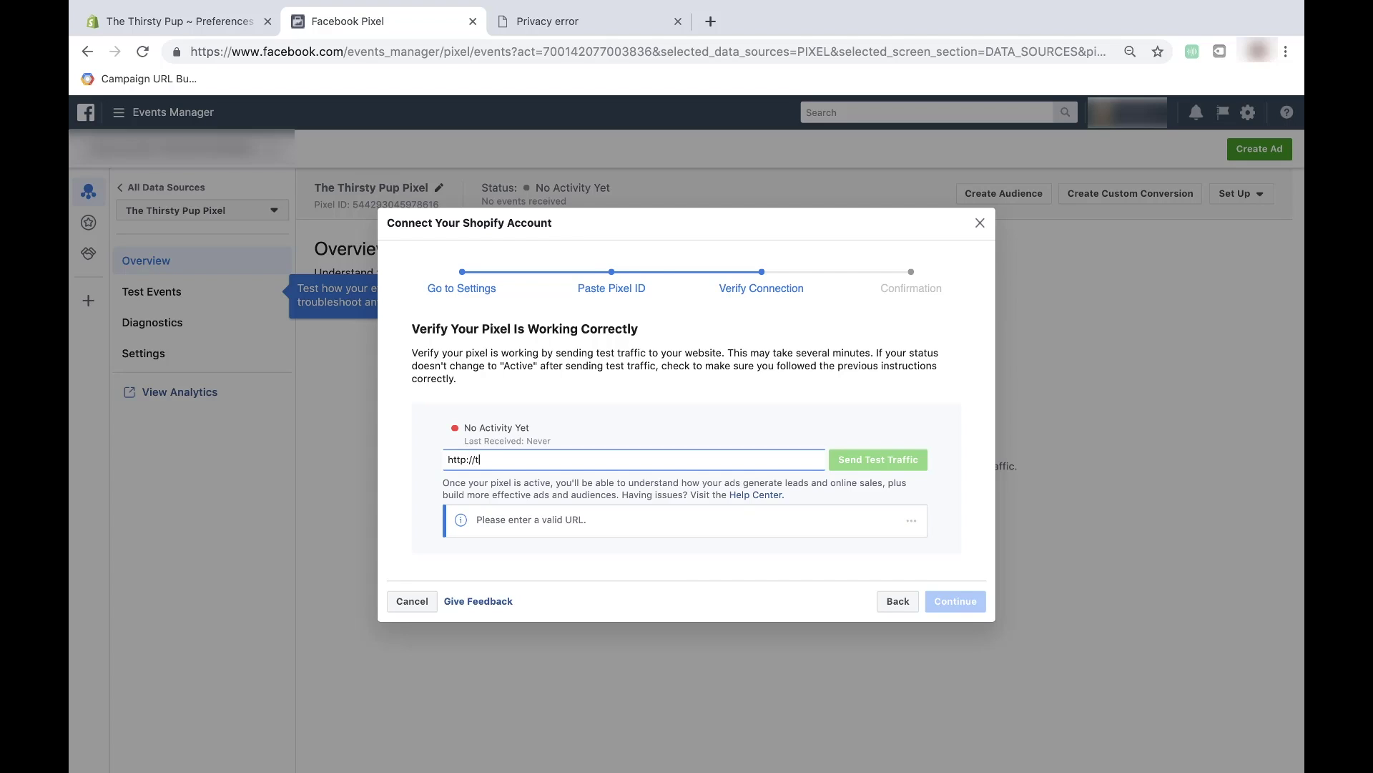
text(hethirstypup.myshopify.c)
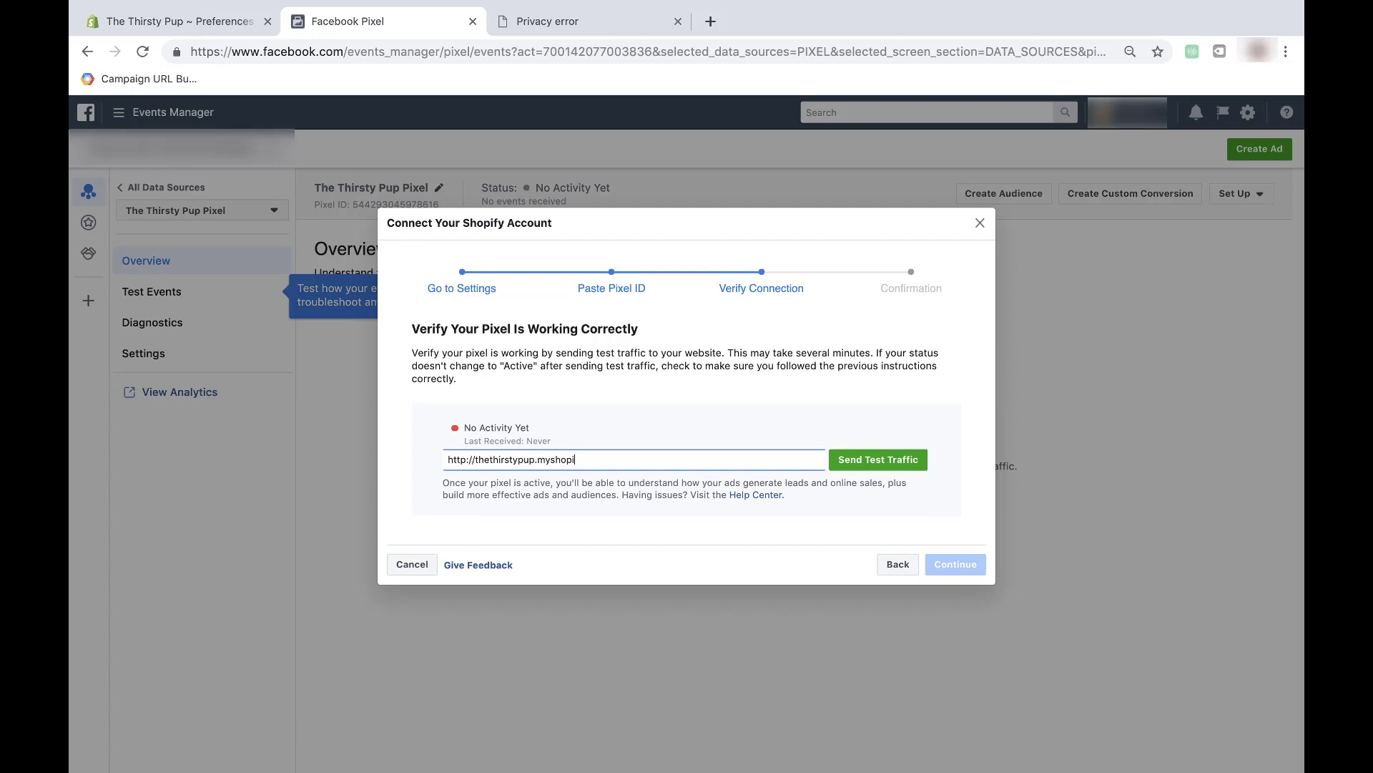
text(om)
click(871, 460)
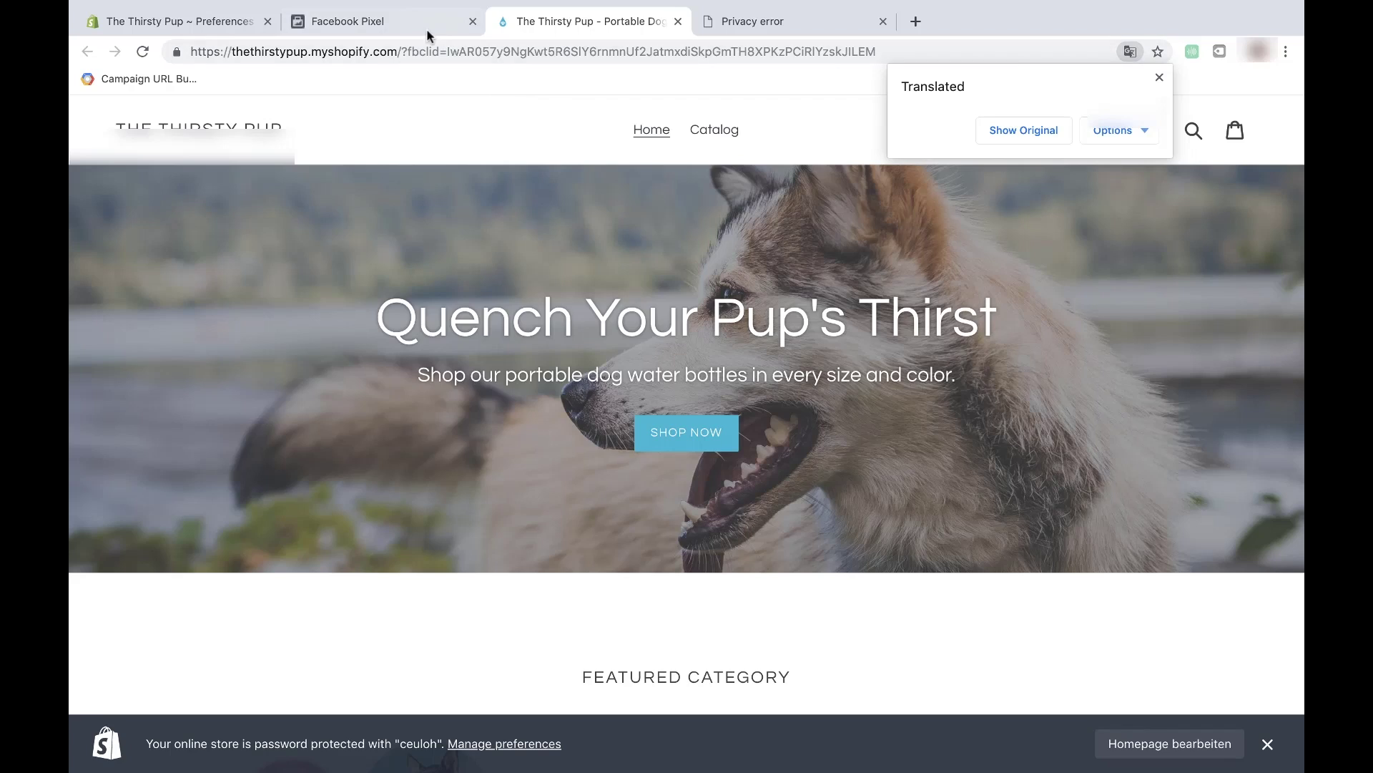
click(428, 32)
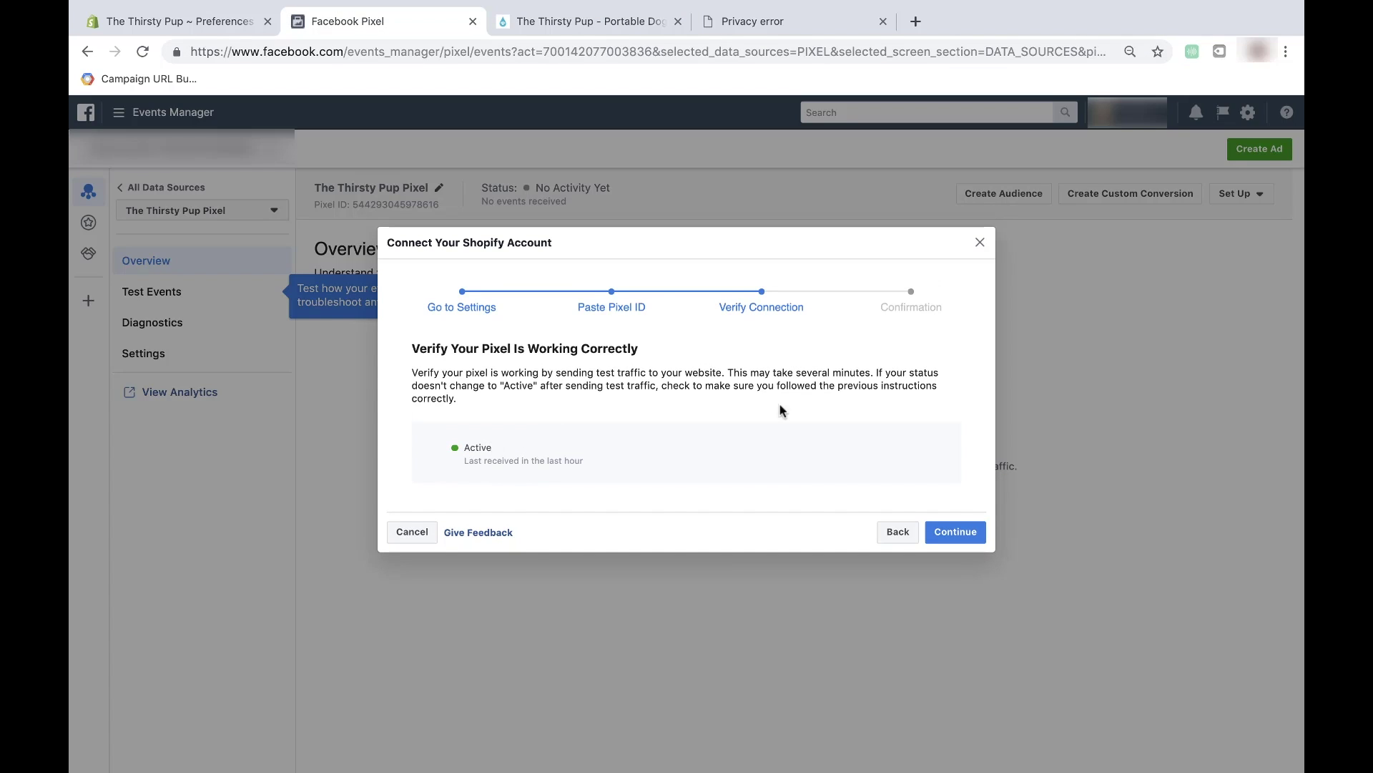
click(971, 535)
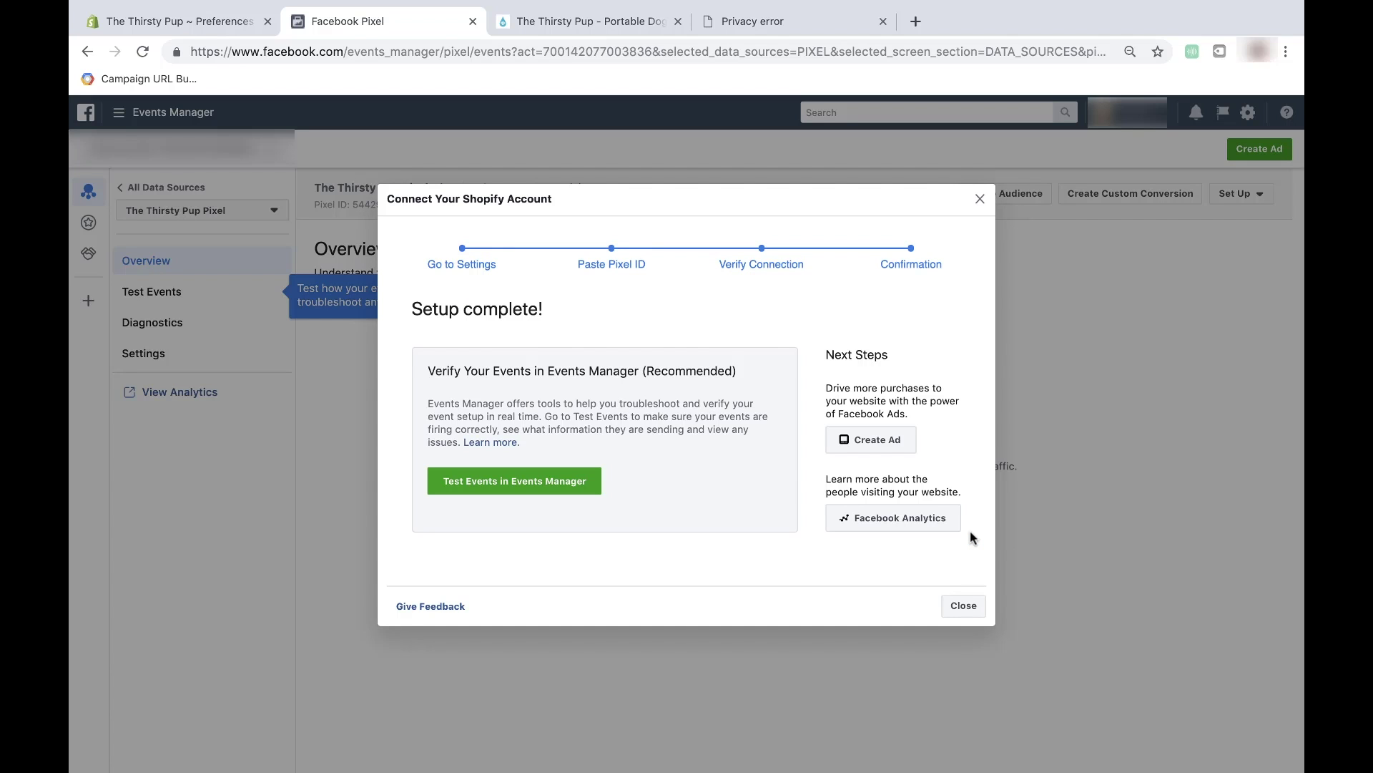
Step: Close the Shopify connection's Setup complete dialog
click(971, 605)
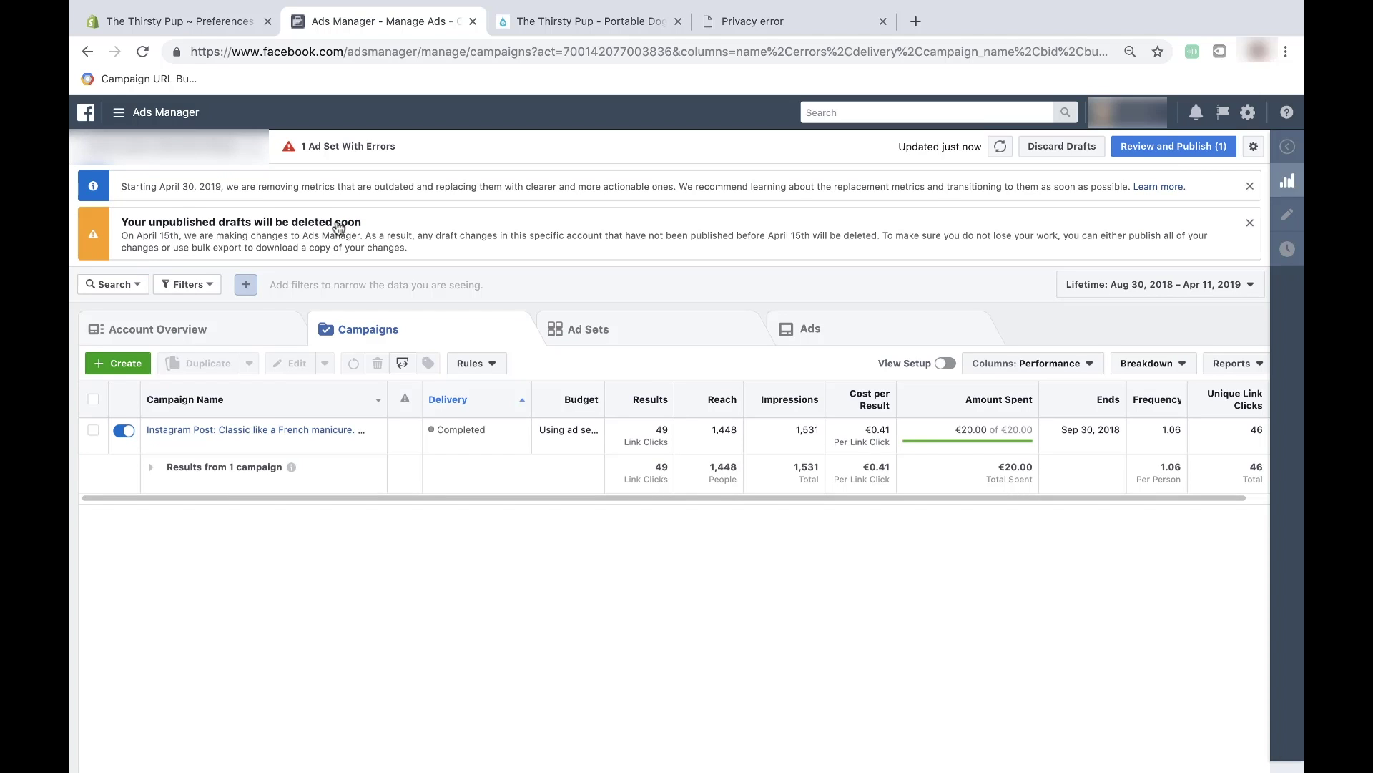
Step: Start a new campaign with the green + Create button on the Campaigns tab
click(123, 365)
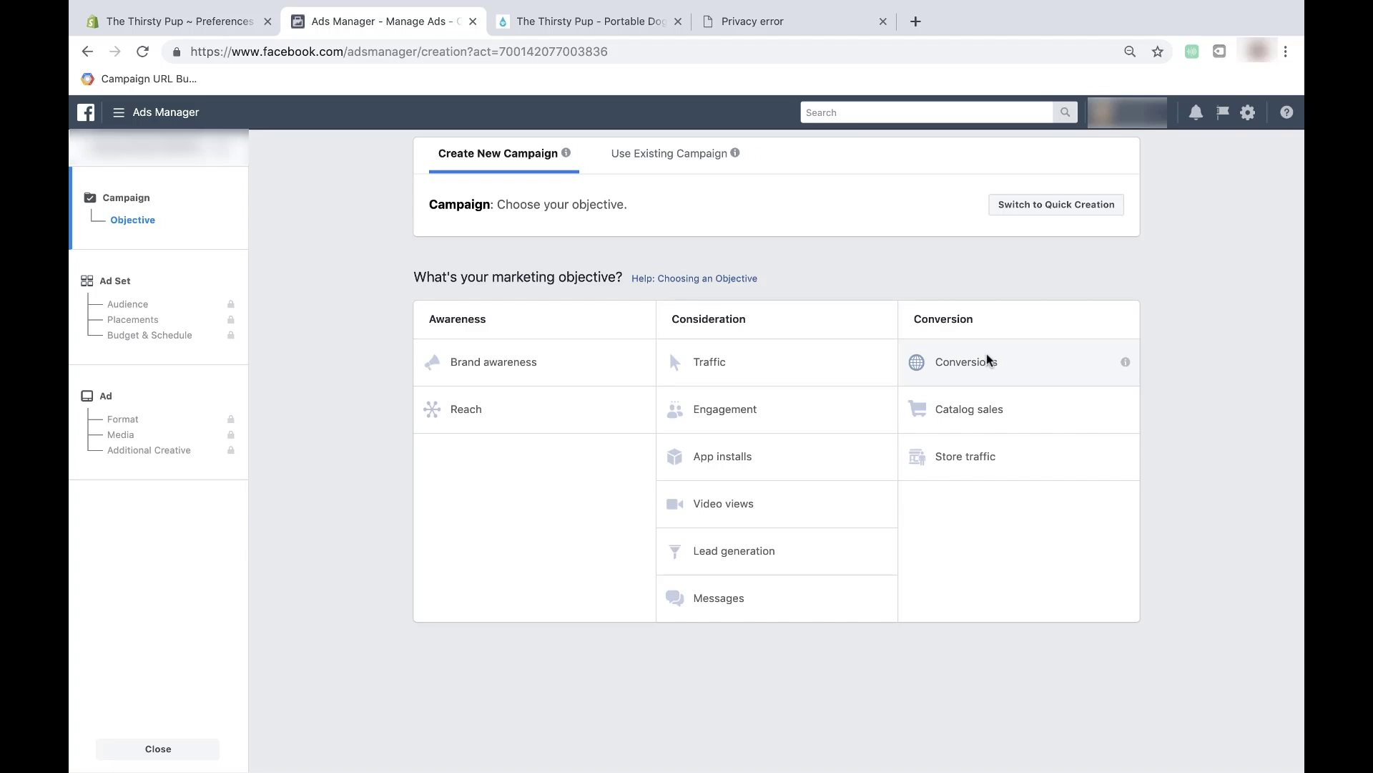
Step: Choose the Conversions objective, name the campaign 'Conversions - Thirsty Pup Water Bottle', and continue
click(976, 361)
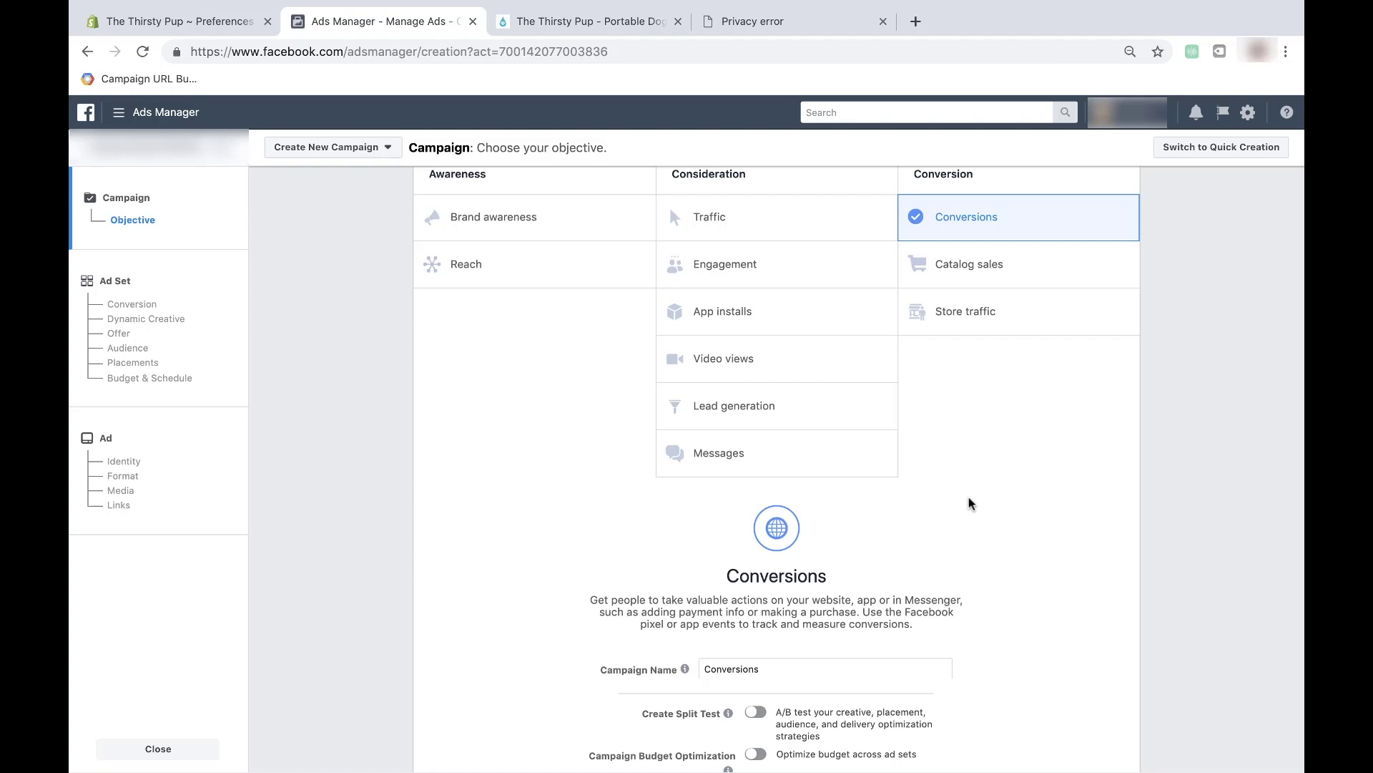
scroll(969, 503, down, 3)
click(788, 525)
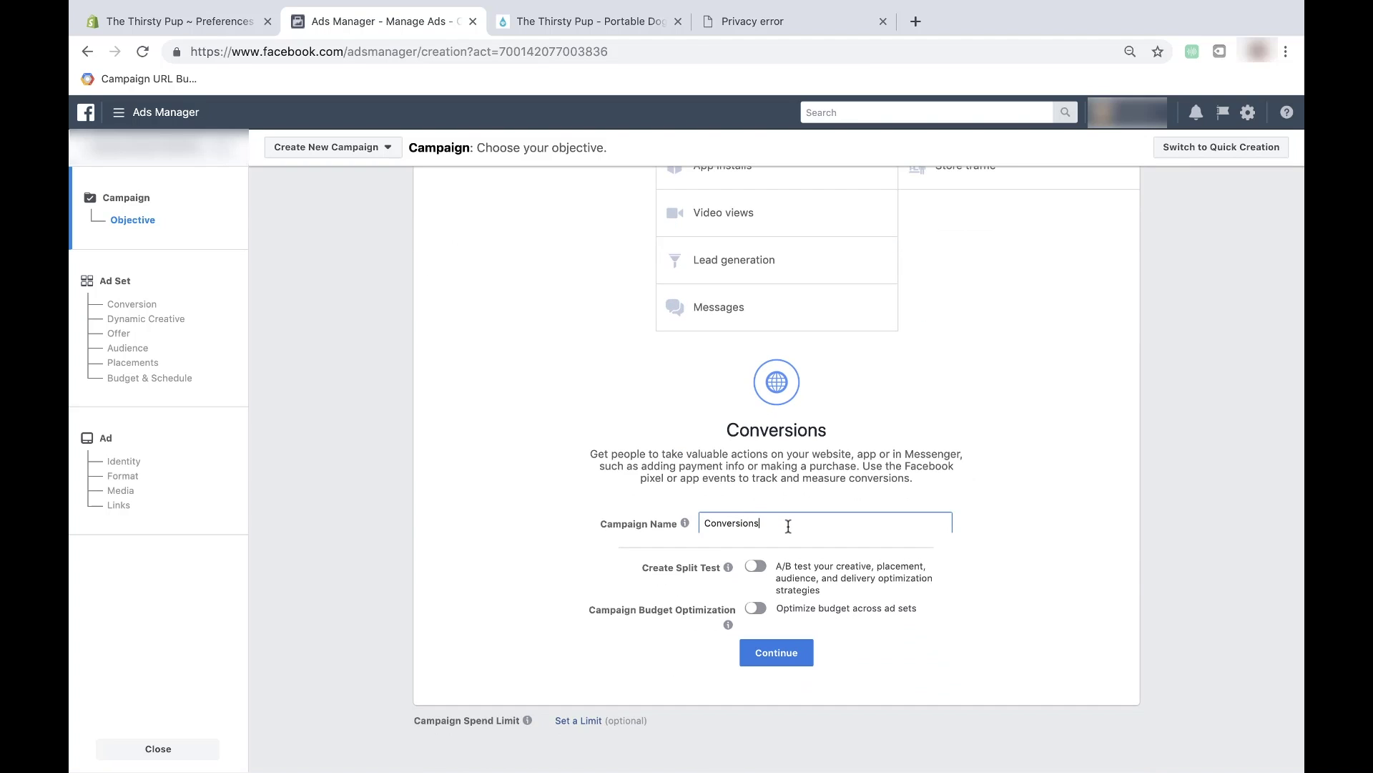
text(- Thirsty Pup Water Bottle)
click(950, 470)
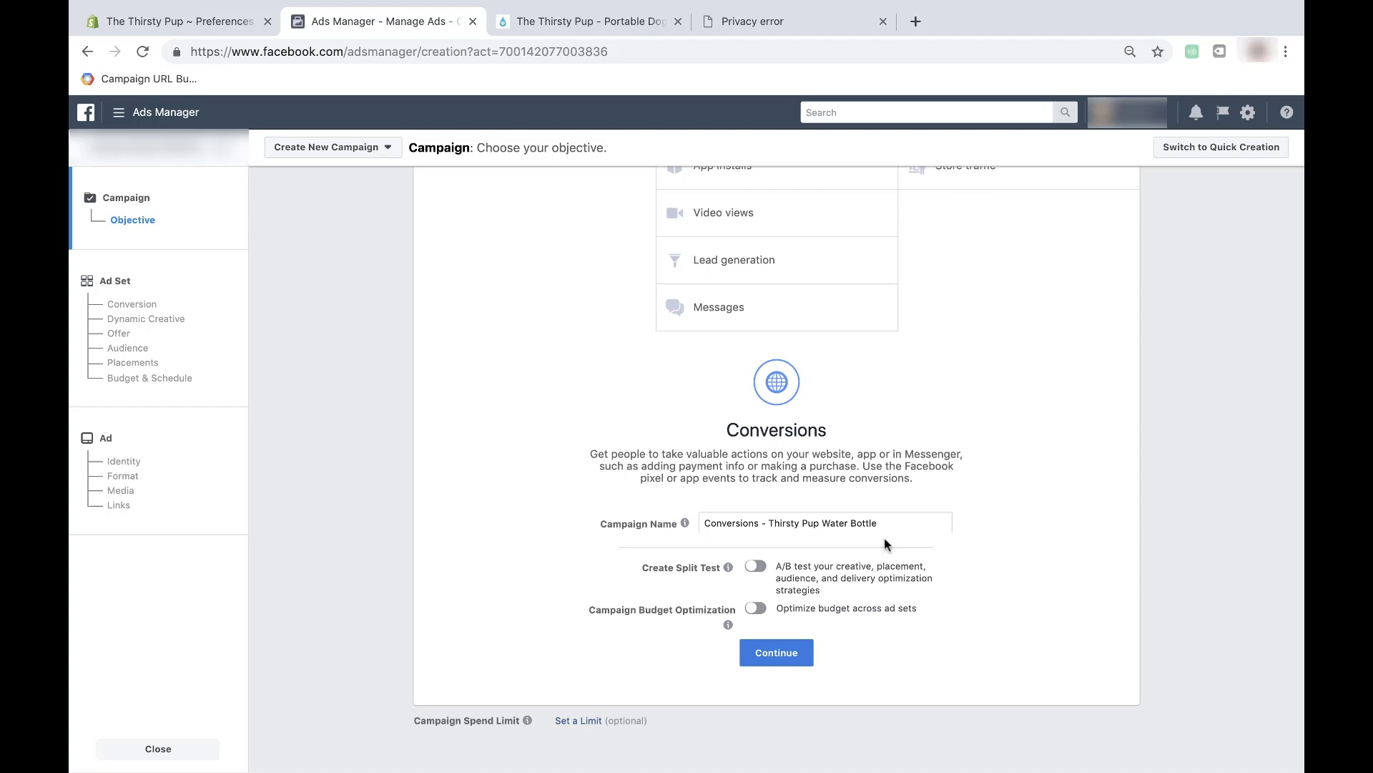
click(777, 652)
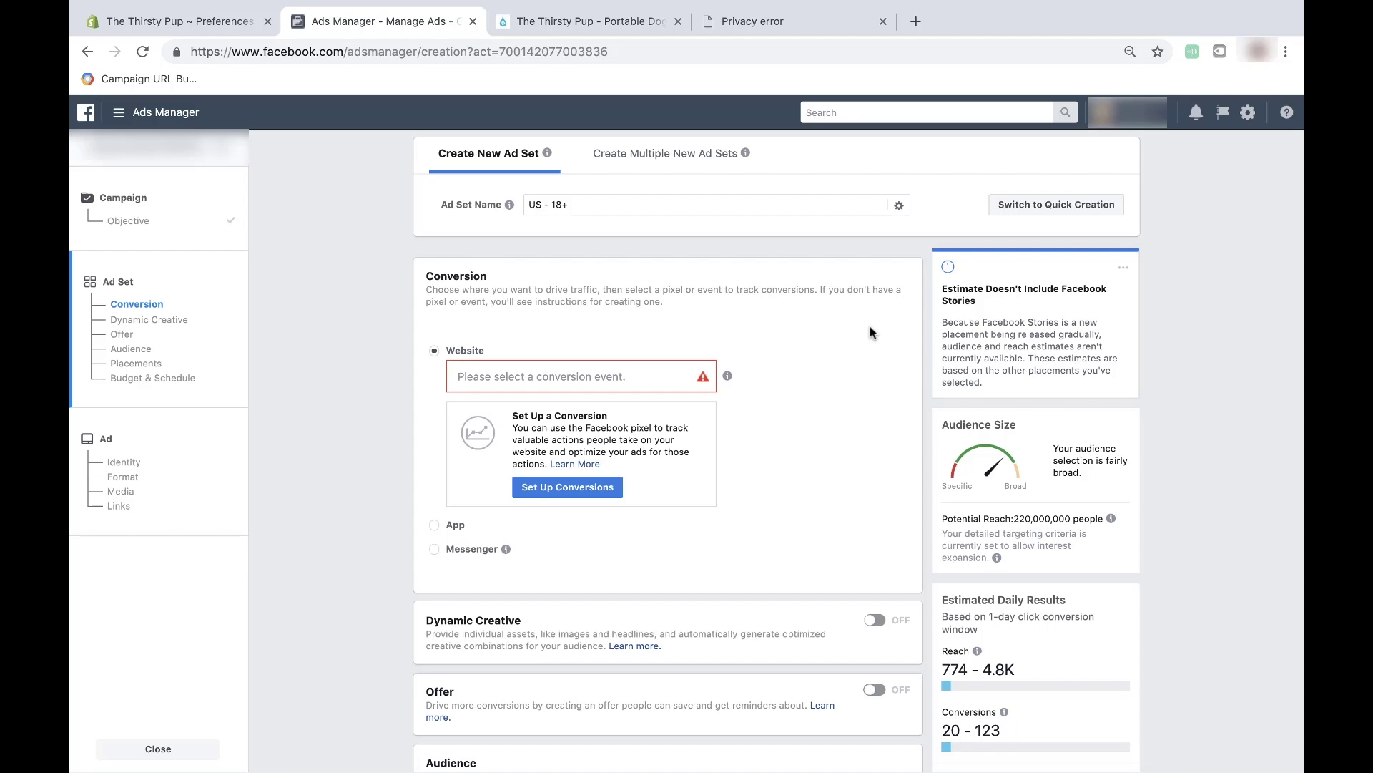
Step: Pick View Content (Pixel: The Thirsty Pup Pixel) as the ad set's website conversion event
click(649, 378)
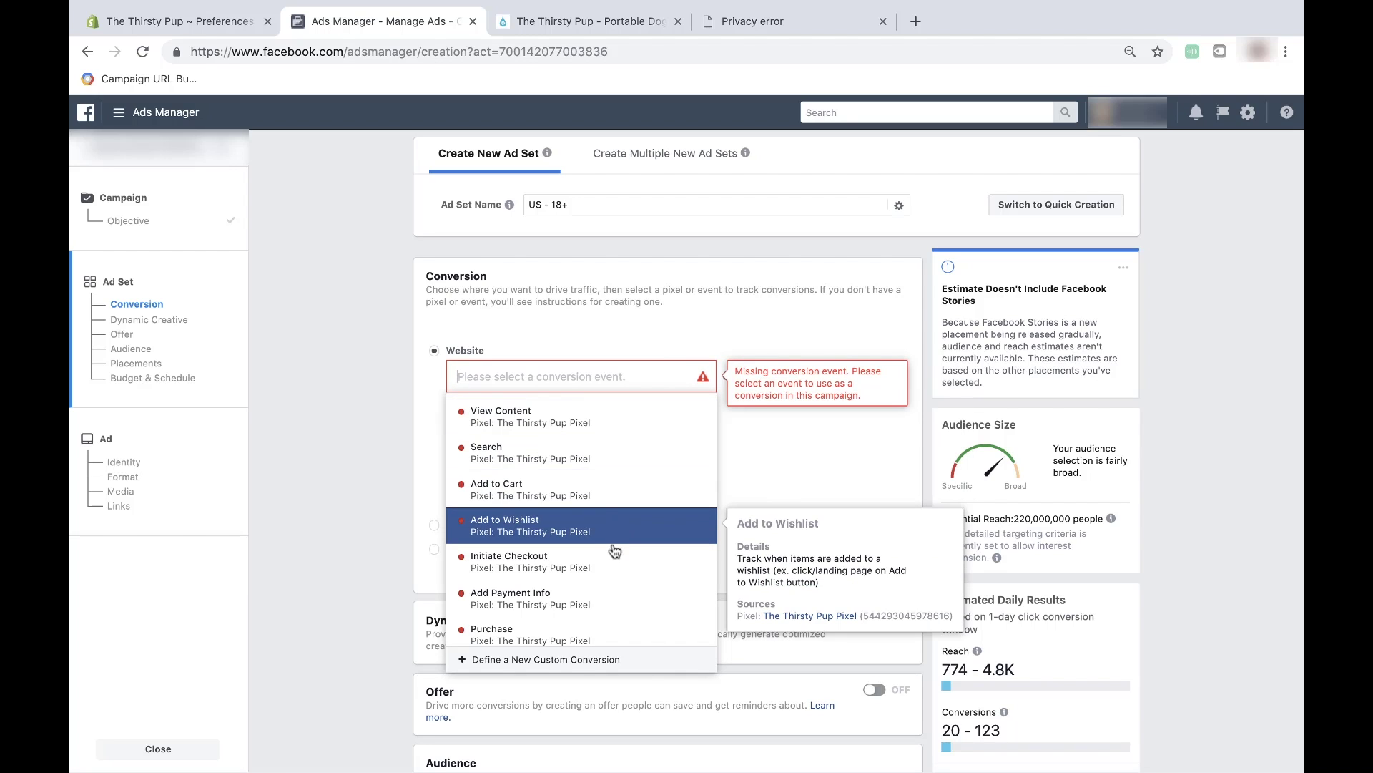
scroll(614, 560, down, 3)
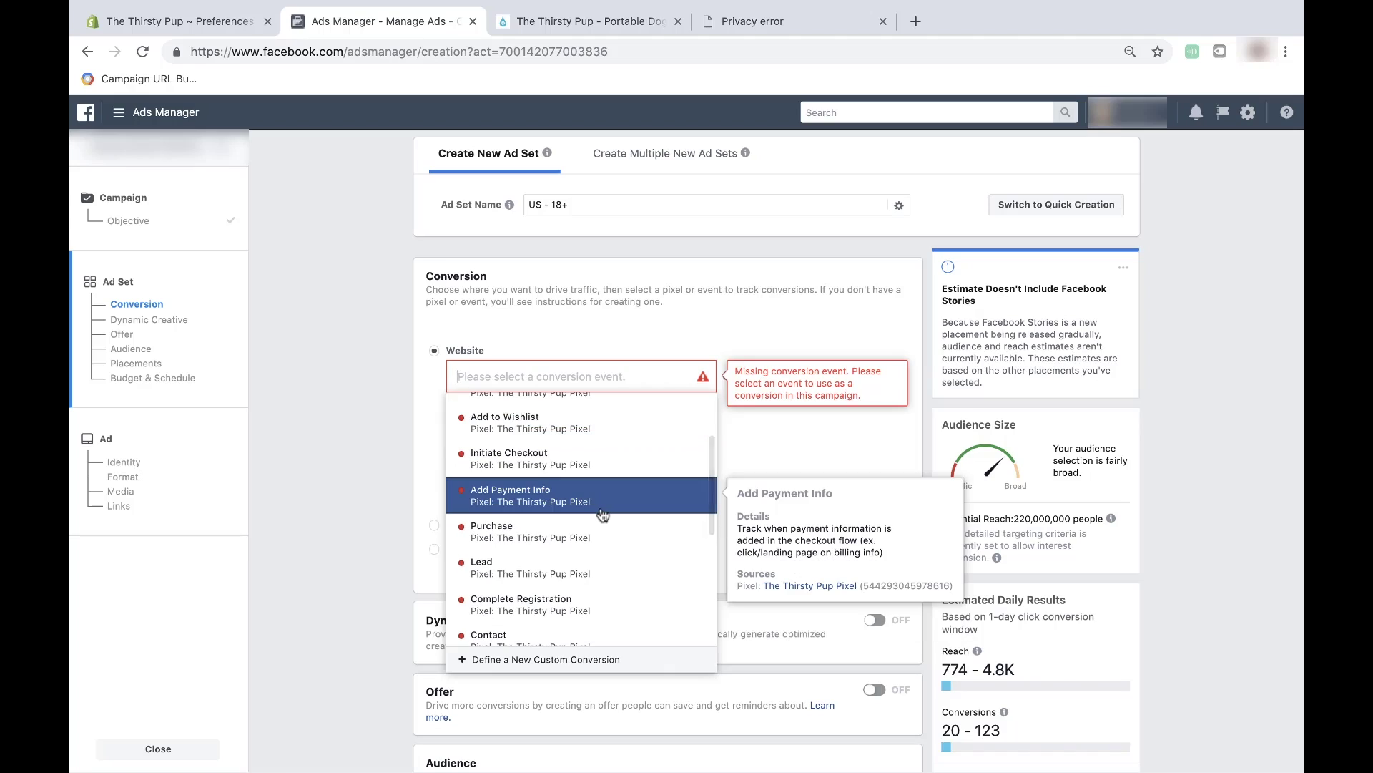
scroll(603, 515, up, 3)
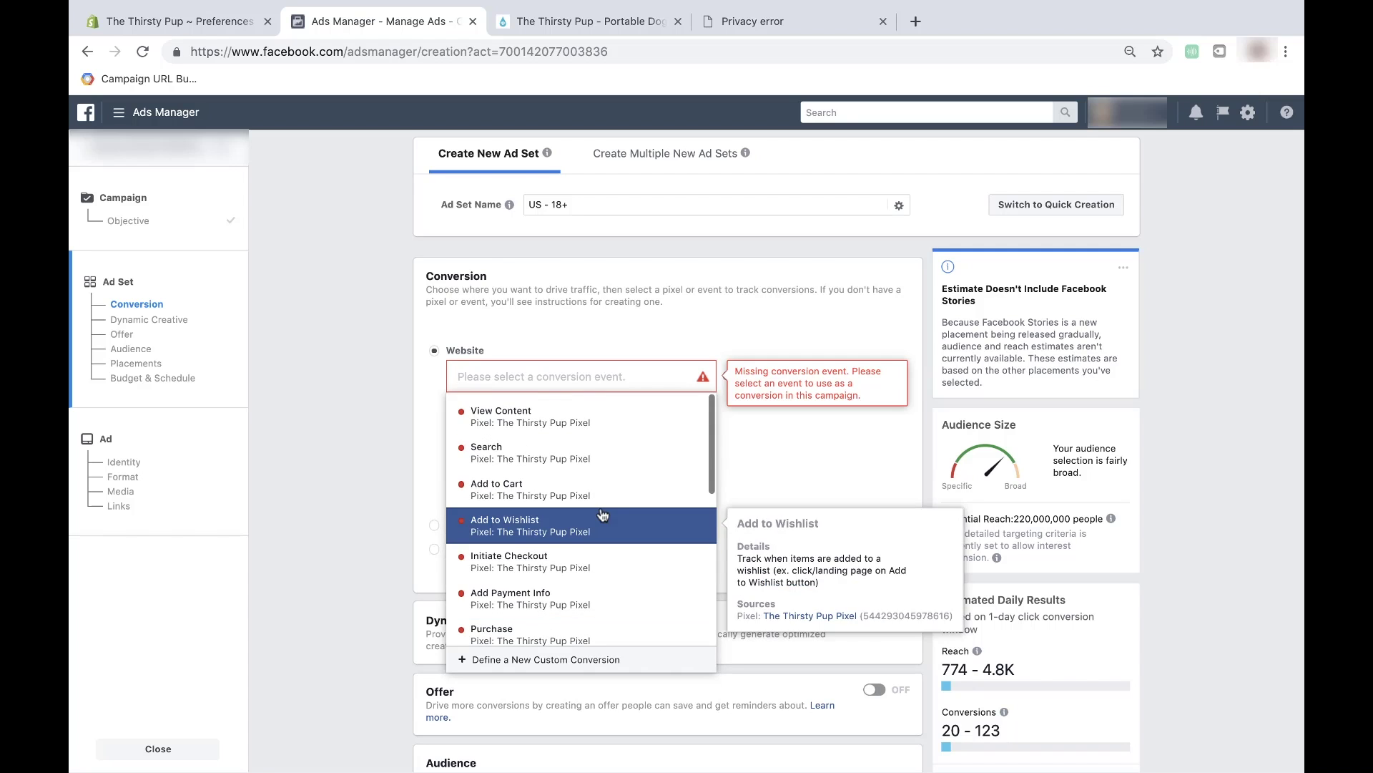
click(599, 429)
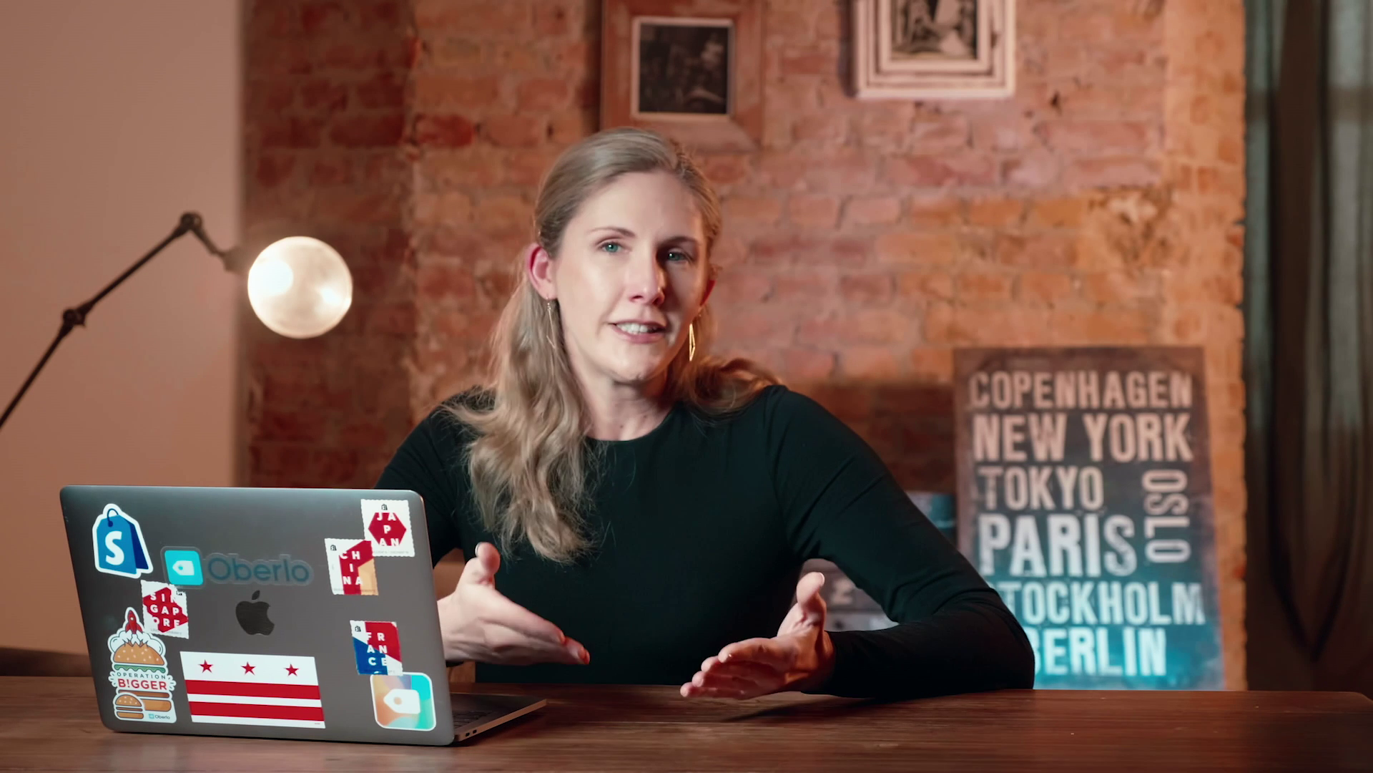